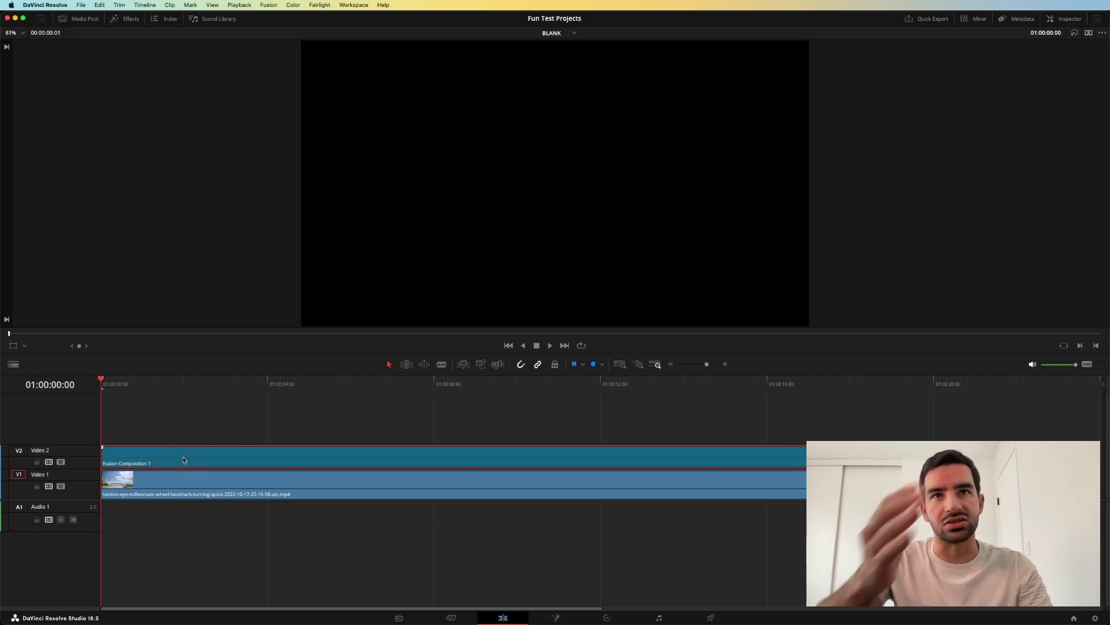
# - Disable the Fusion Composition 1 clip on Video 2 to view the footage underneath, and enable it again
pyautogui.press('d')
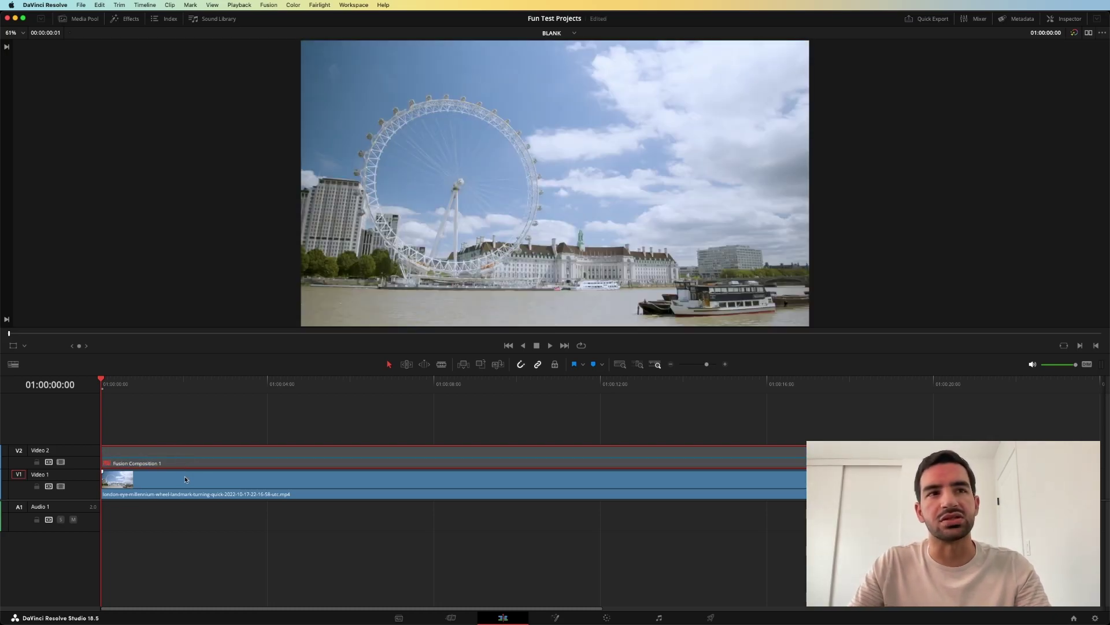
pyautogui.click(185, 488)
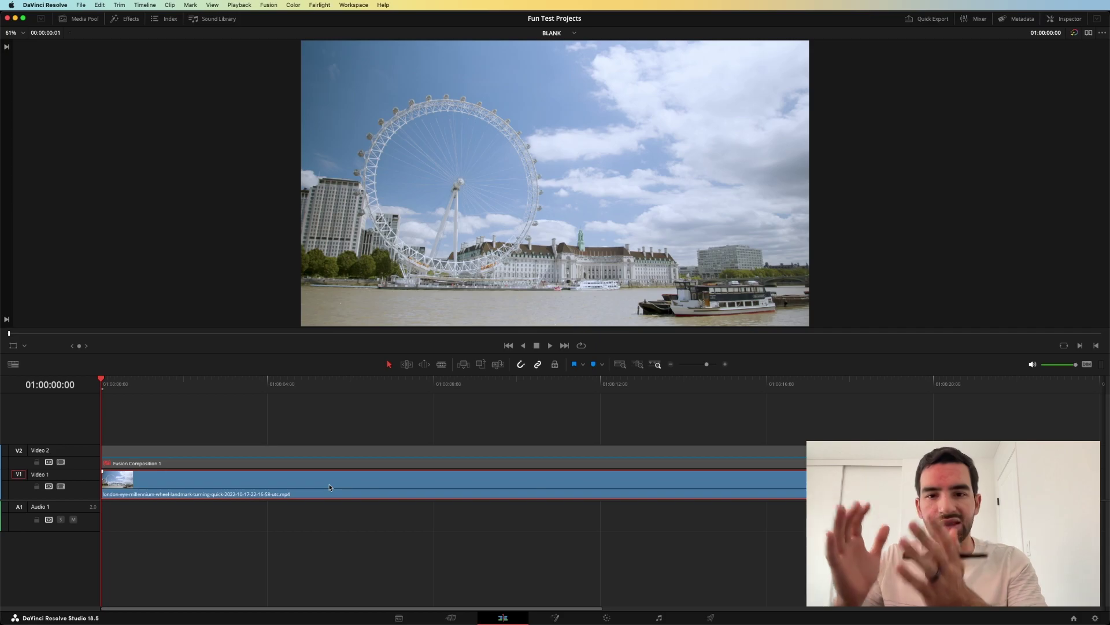
pyautogui.click(335, 455)
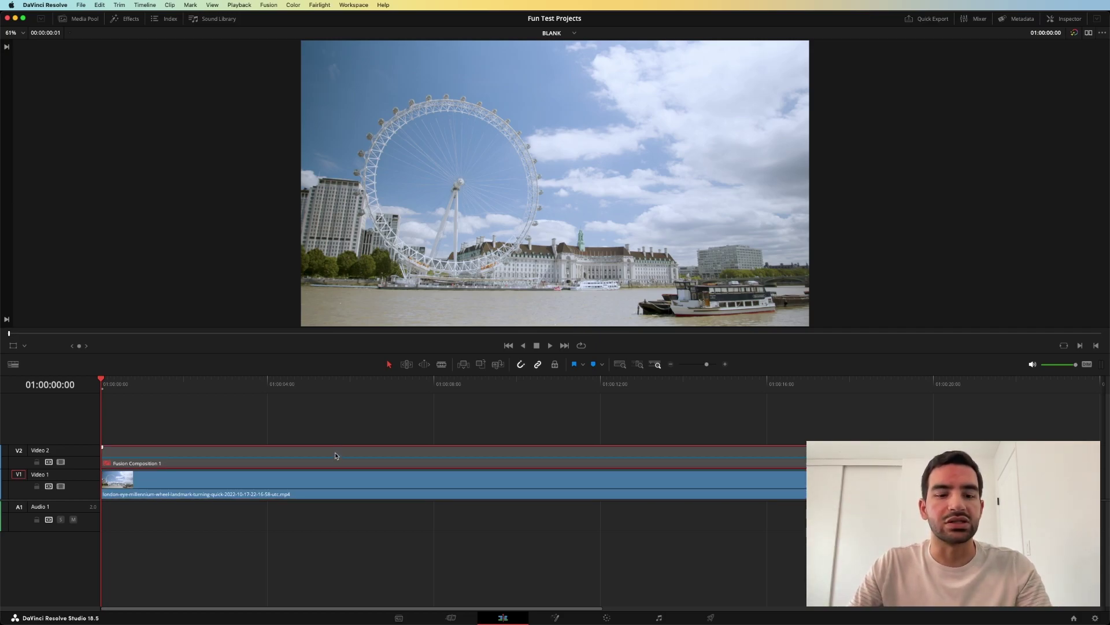
pyautogui.press('d')
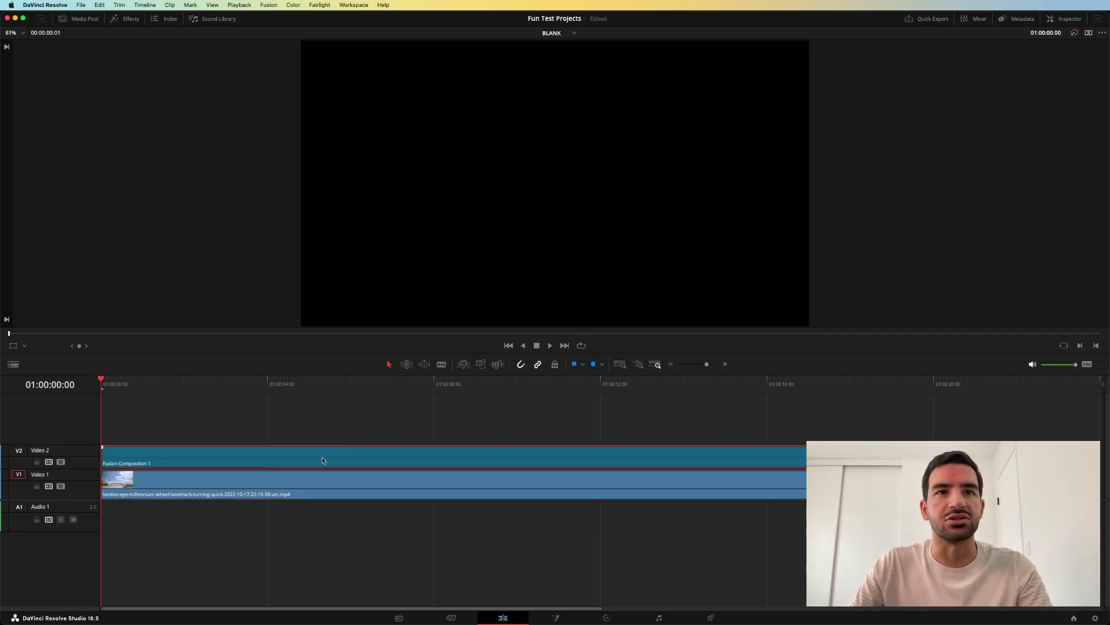
# - Open Fusion Composition 1 on the Fusion page and move the MediaOut1 node to make room before it
pyautogui.click(552, 619)
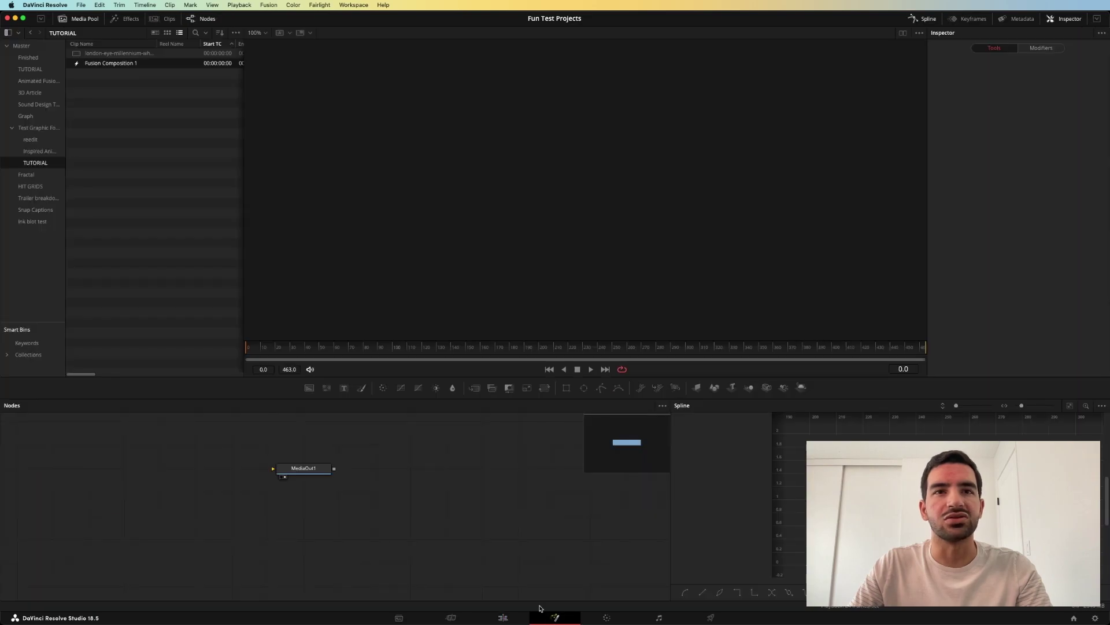
pyautogui.moveTo(461, 496); pyautogui.dragTo(496, 496)
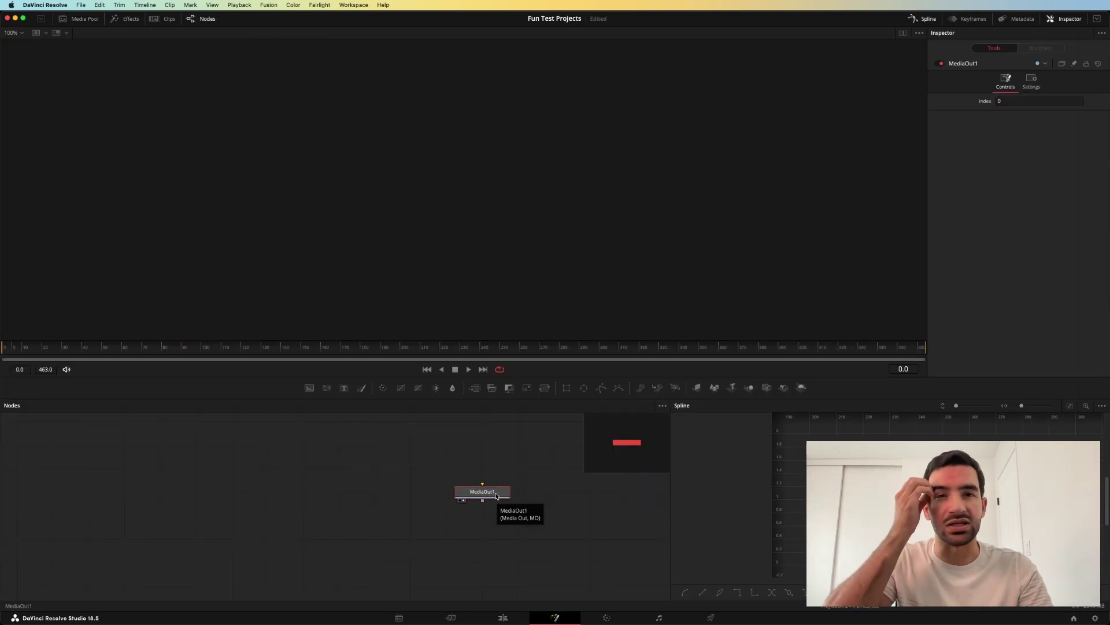
pyautogui.moveTo(451, 471); pyautogui.dragTo(550, 538)
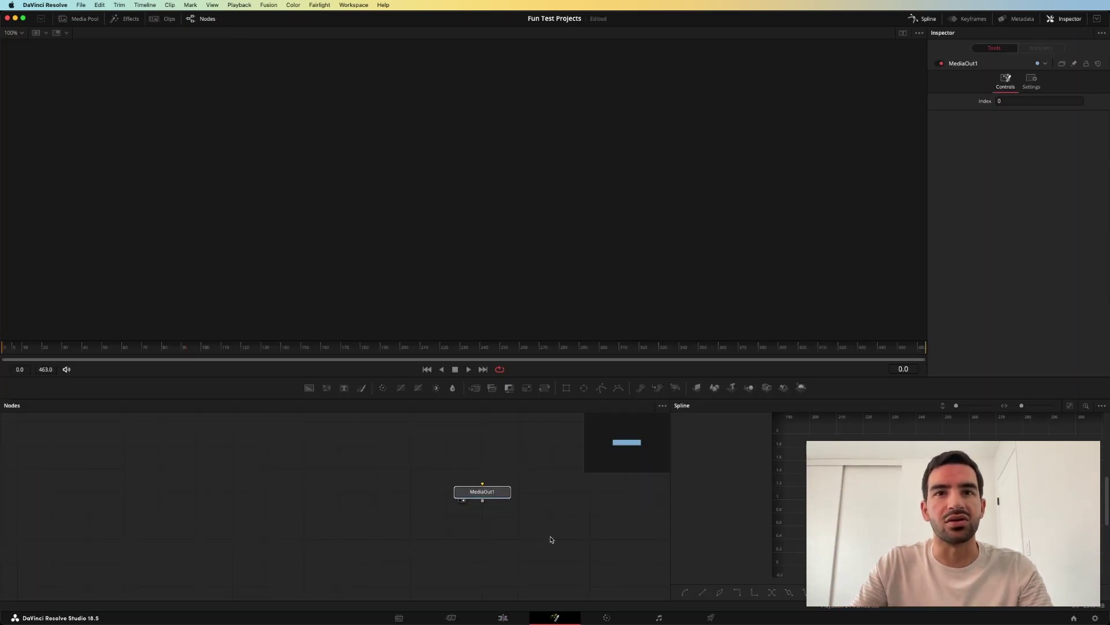
pyautogui.moveTo(501, 494); pyautogui.dragTo(537, 495)
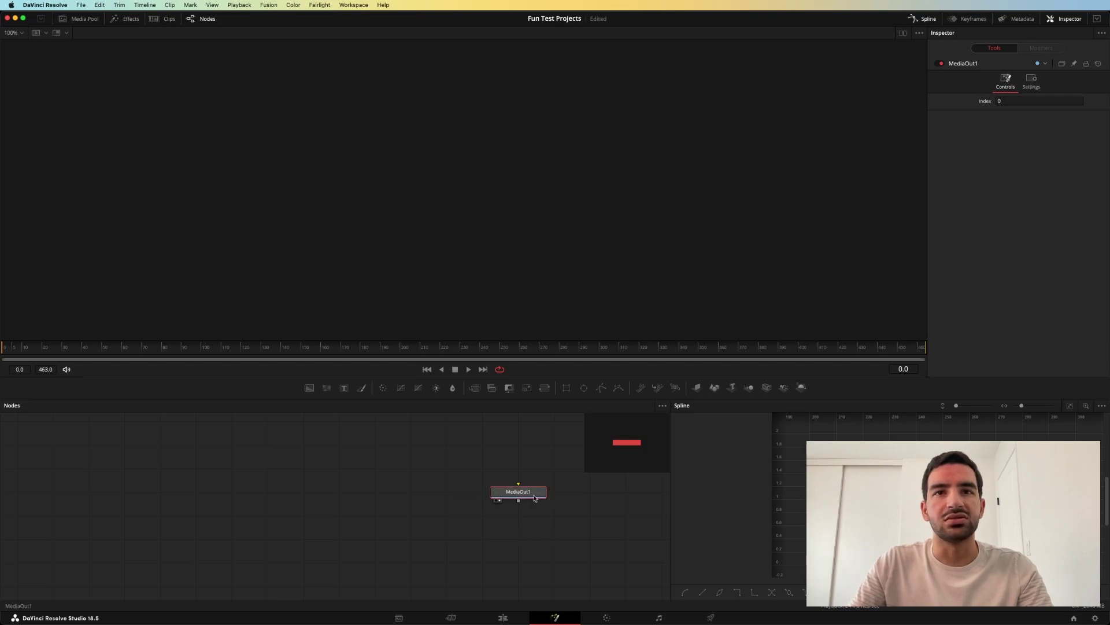
pyautogui.click(389, 500)
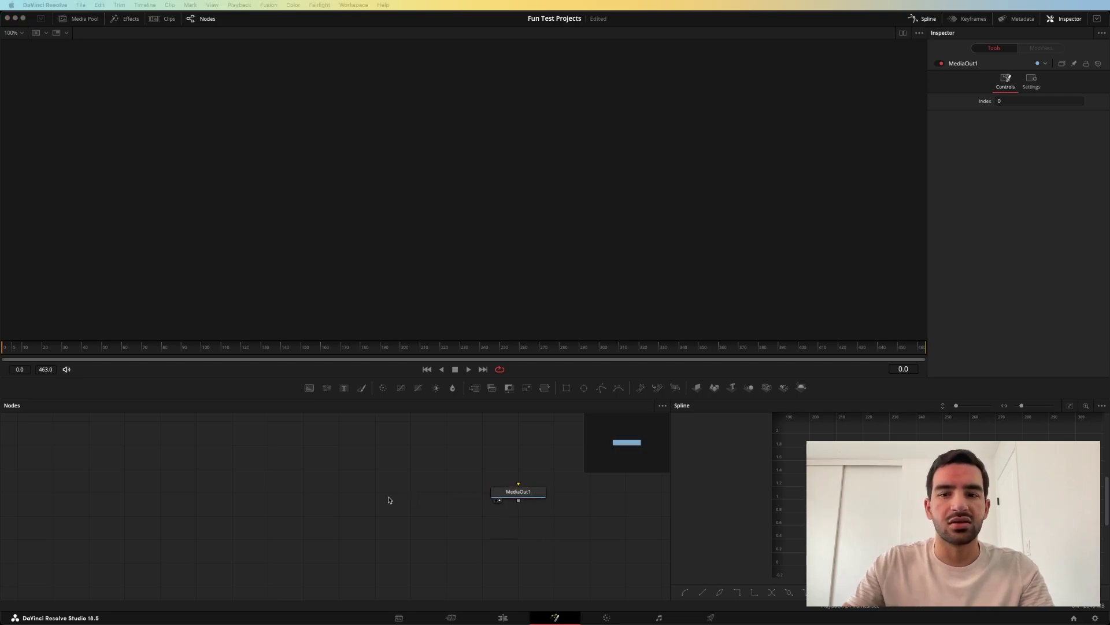
# - Add a Media In node to the composition
pyautogui.hotkey('shift', 'space')
pyautogui.moveTo(658, 372); pyautogui.dragTo(418, 179)
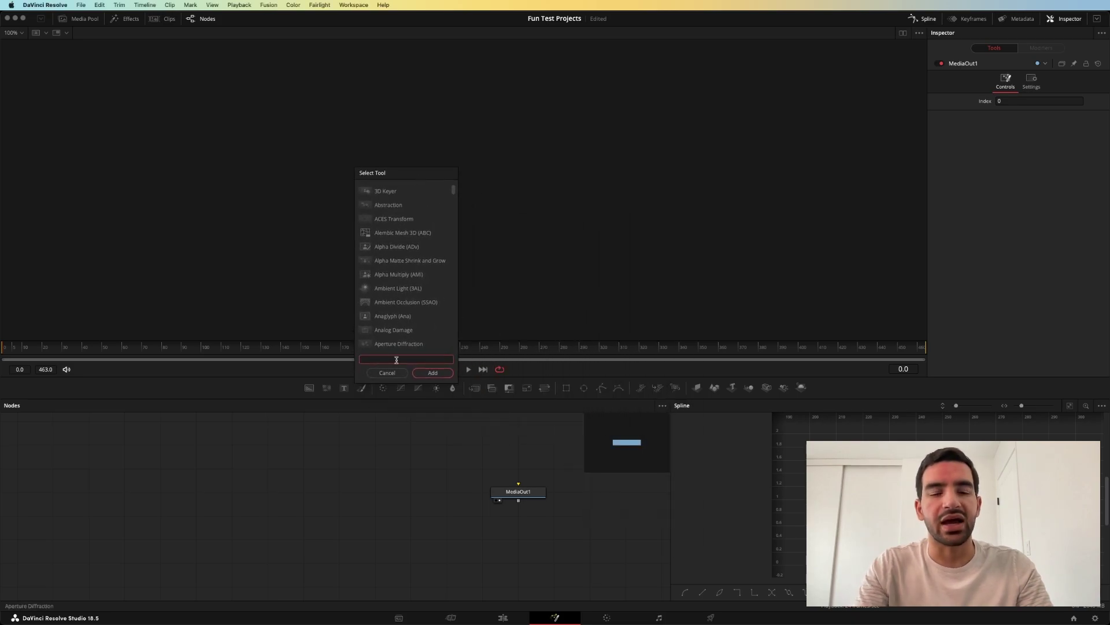
pyautogui.write('media')
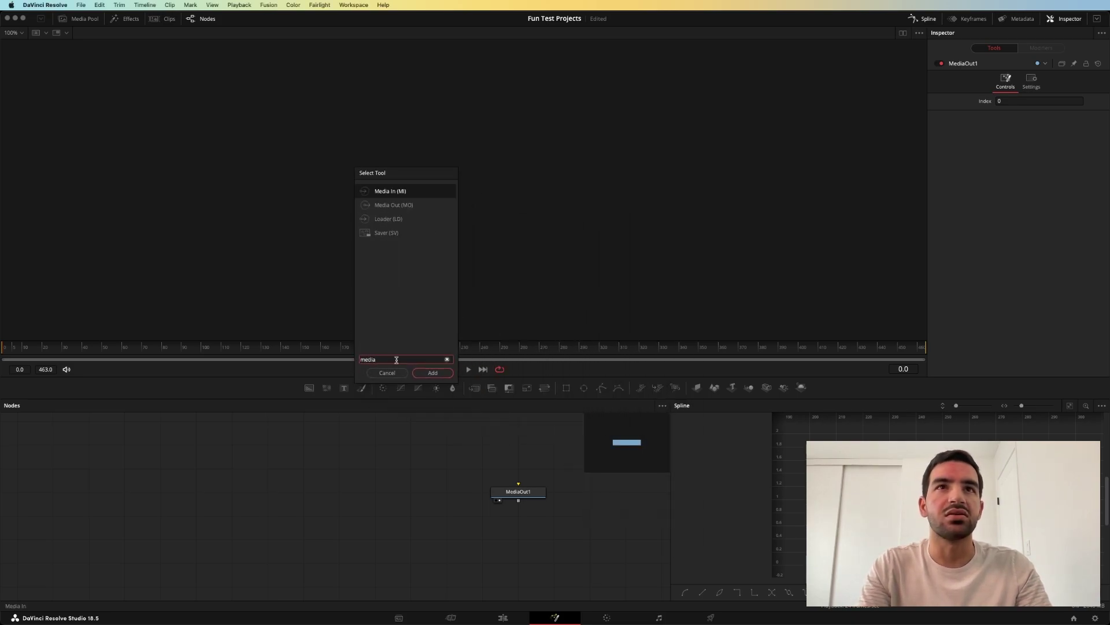
pyautogui.press('Return')
# - Connect the MediaIn1 node to MediaOut1 and set its media source to Background
pyautogui.moveTo(365, 498); pyautogui.dragTo(534, 501)
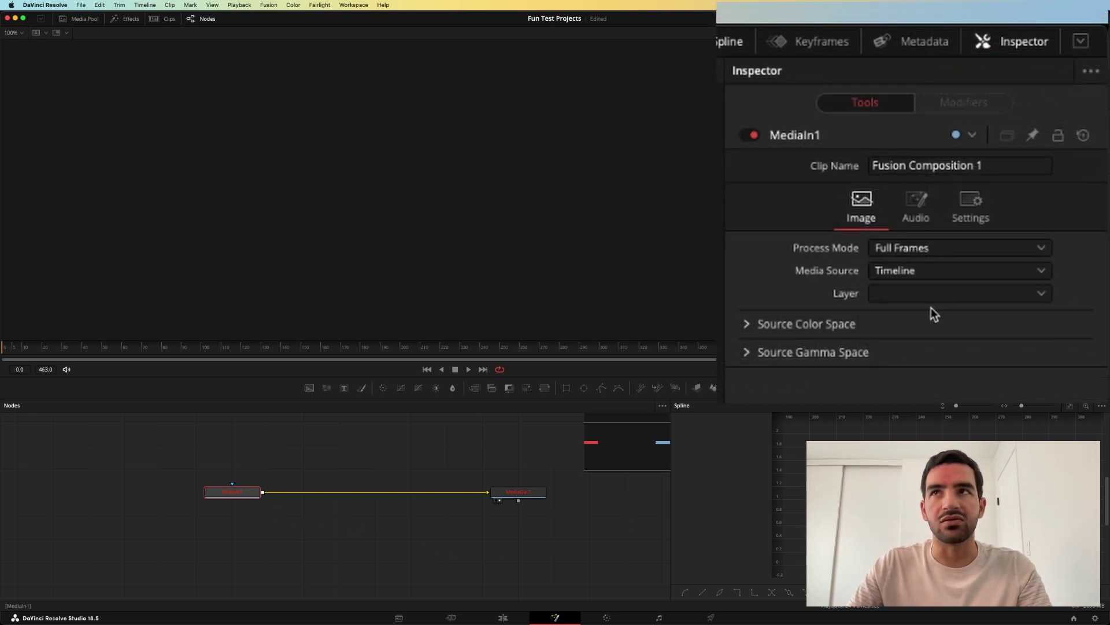
pyautogui.click(928, 271)
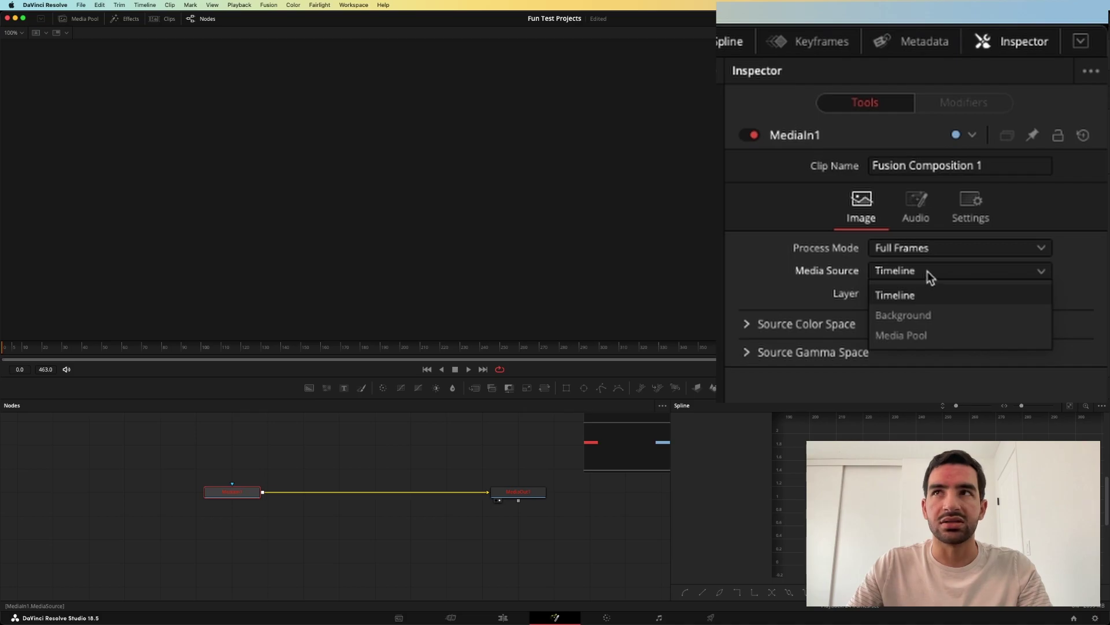
pyautogui.click(930, 314)
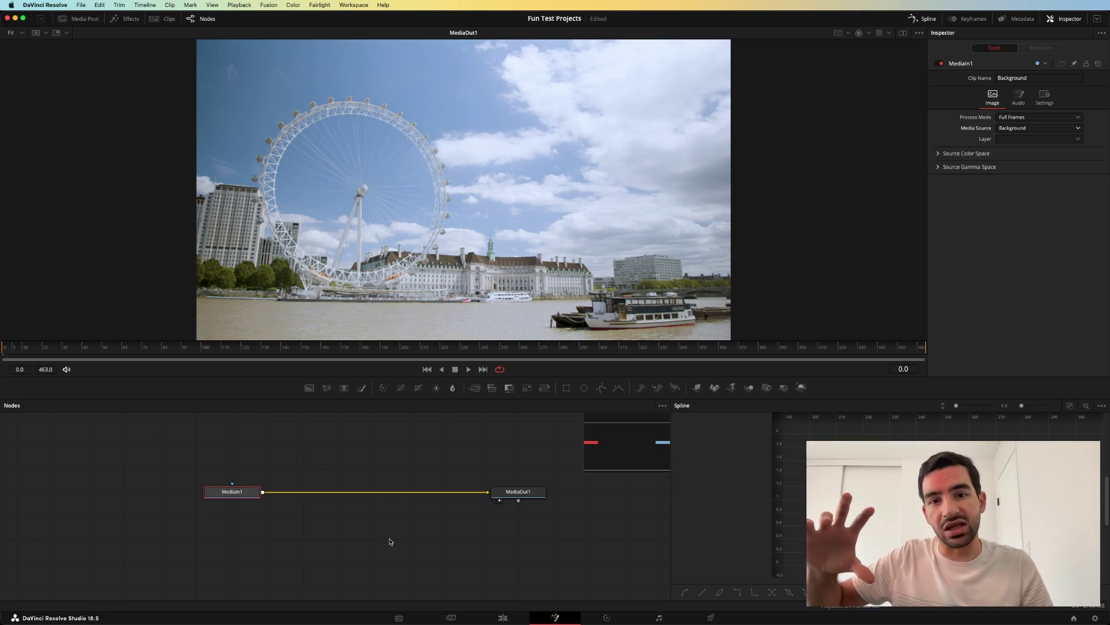
# - Check the London Eye clip on Video 1 in the edit timeline and return to the Fusion node graph
pyautogui.click(523, 619)
pyautogui.click(194, 495)
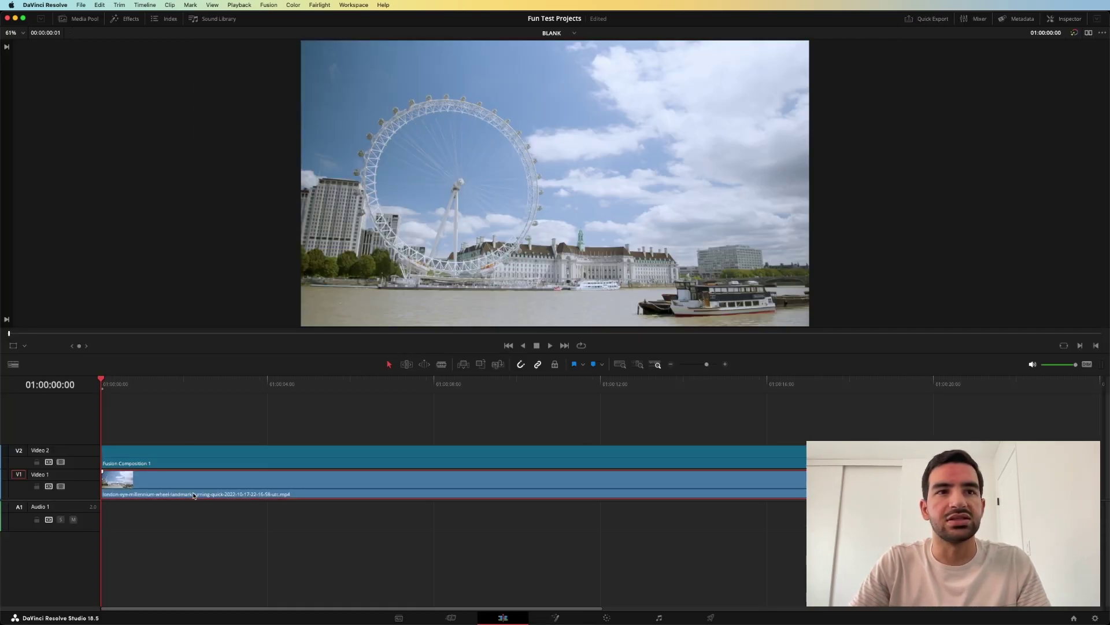
pyautogui.hotkey('shift', '5')
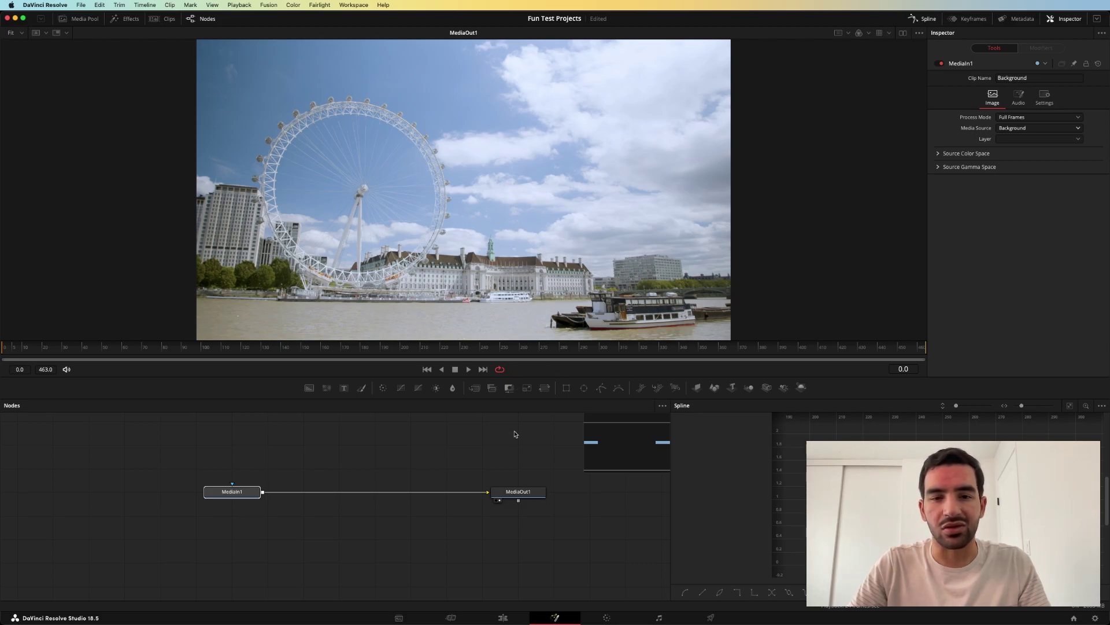
pyautogui.click(413, 537)
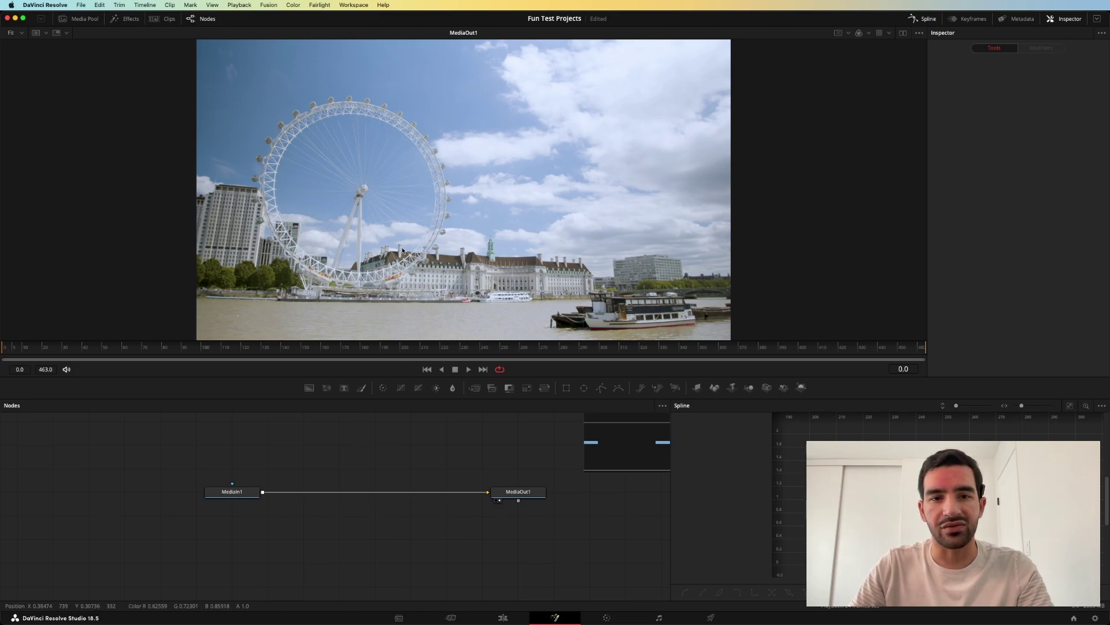
# - Add a Text+ node and merge it over the MediaIn1 footage, removing its mistaken link to MediaIn1's mask input
pyautogui.moveTo(353, 388); pyautogui.dragTo(243, 489)
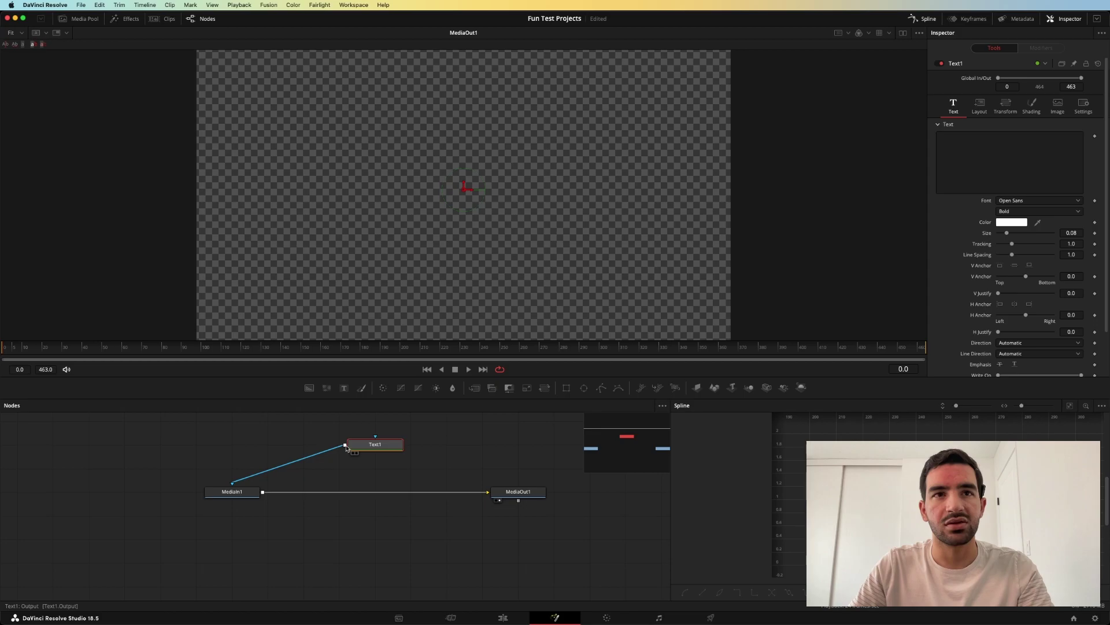
pyautogui.click(342, 447)
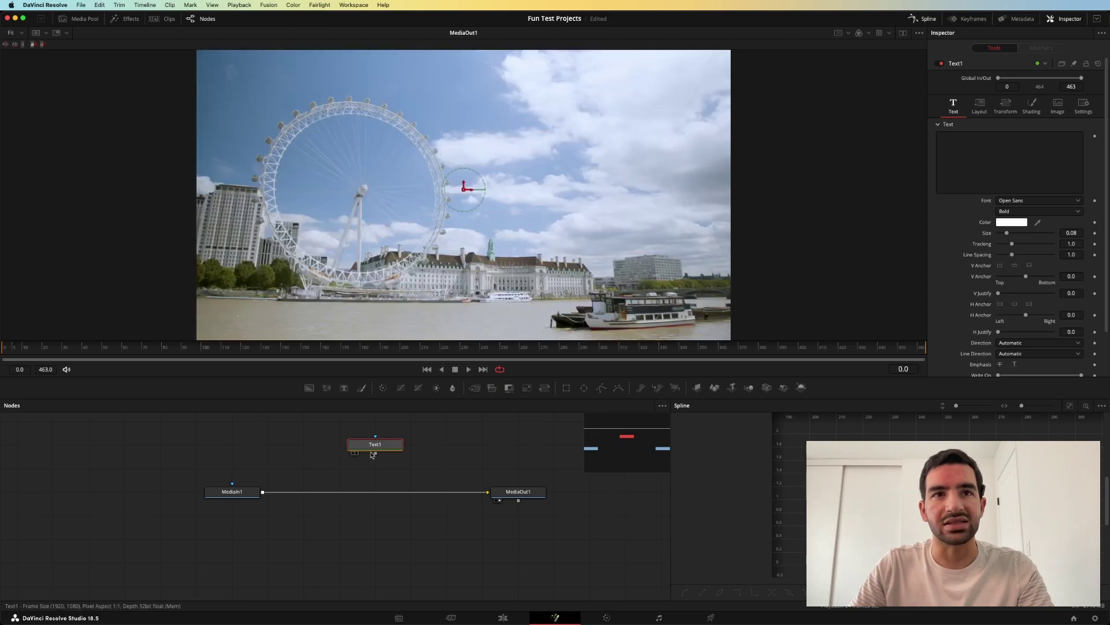
pyautogui.moveTo(375, 453); pyautogui.dragTo(263, 492)
pyautogui.click(395, 450)
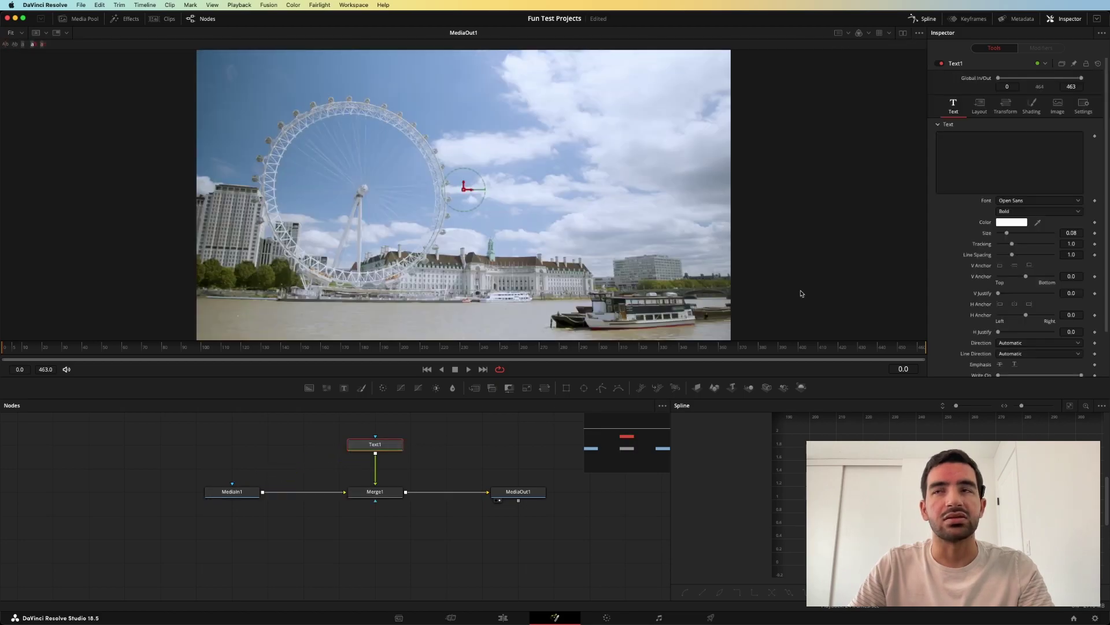
# - Enter "HELLO WORLD" as the styled text of the Text1 node
pyautogui.click(1063, 149)
pyautogui.write('HELLO WORLD')
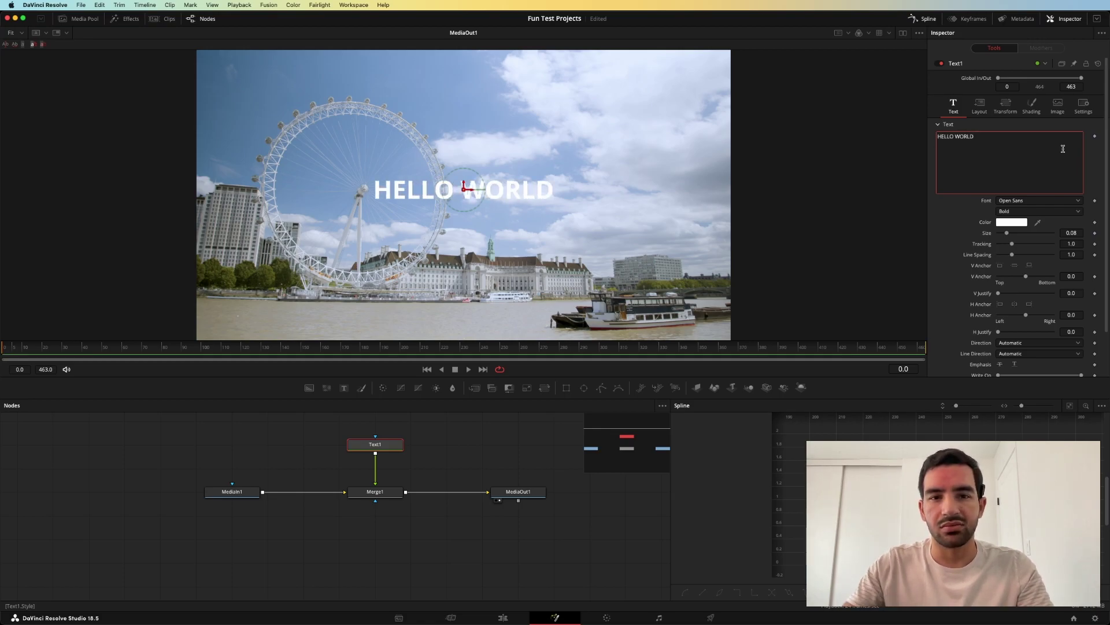
pyautogui.click(889, 215)
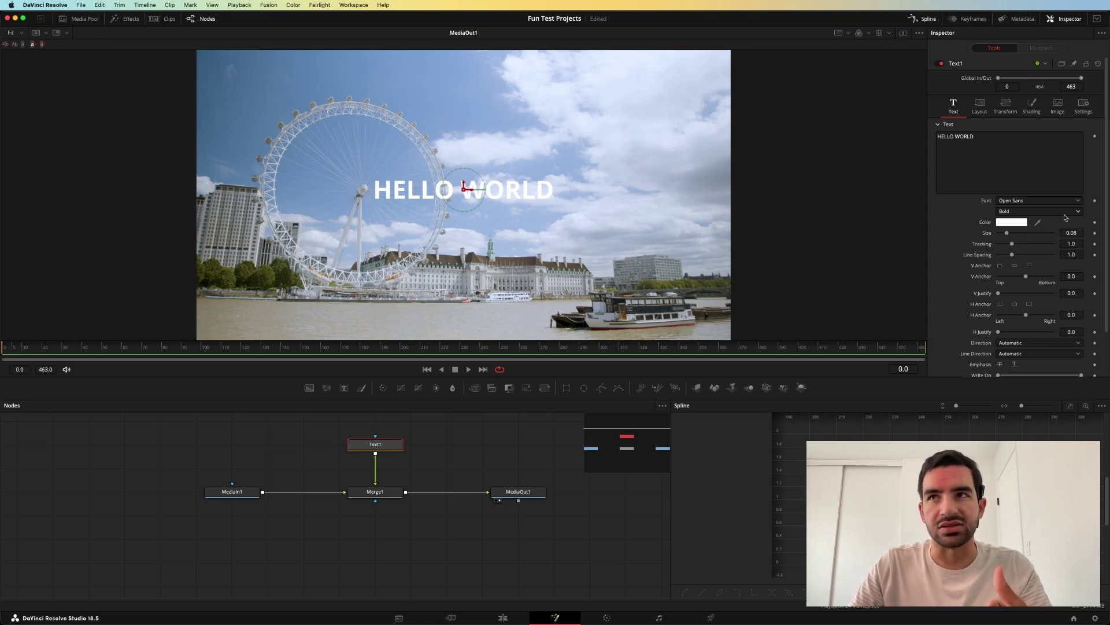
# - Change the color of the HELLO WORLD text to a bright lime green
pyautogui.click(1012, 222)
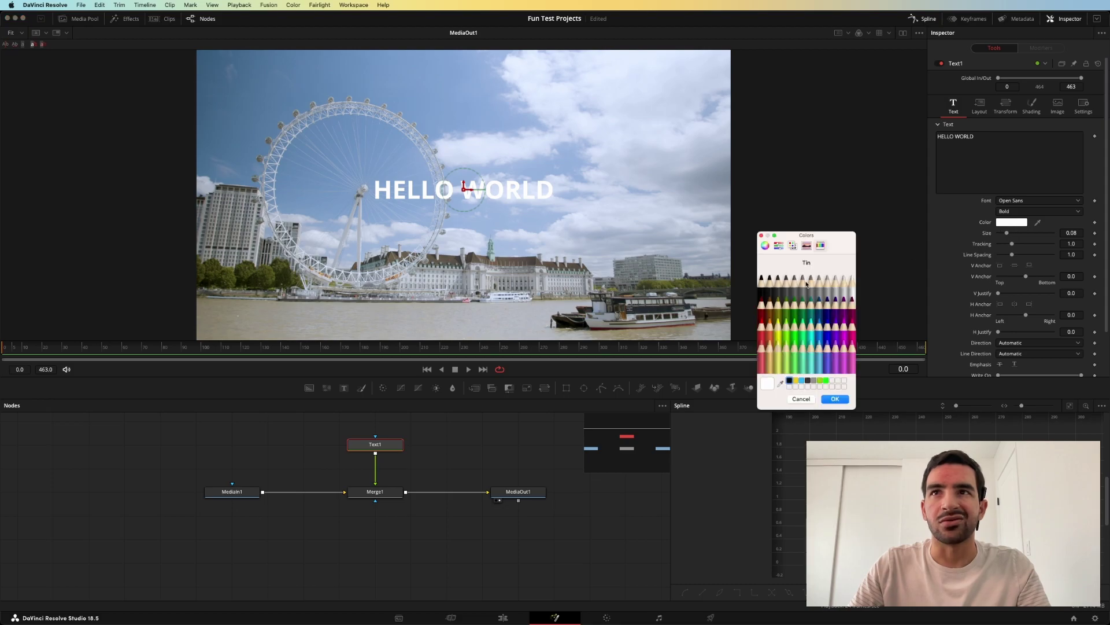
pyautogui.click(787, 321)
pyautogui.click(830, 399)
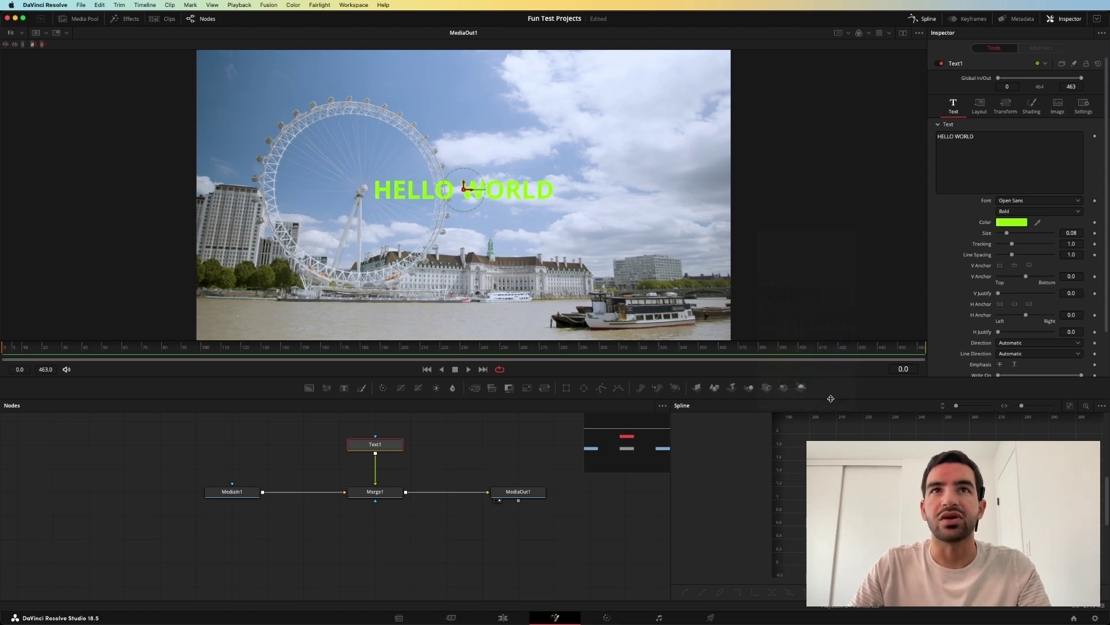
# - Enable the Black Shadow shading element 3 on the text and lower its alpha to 0.803
pyautogui.click(1027, 109)
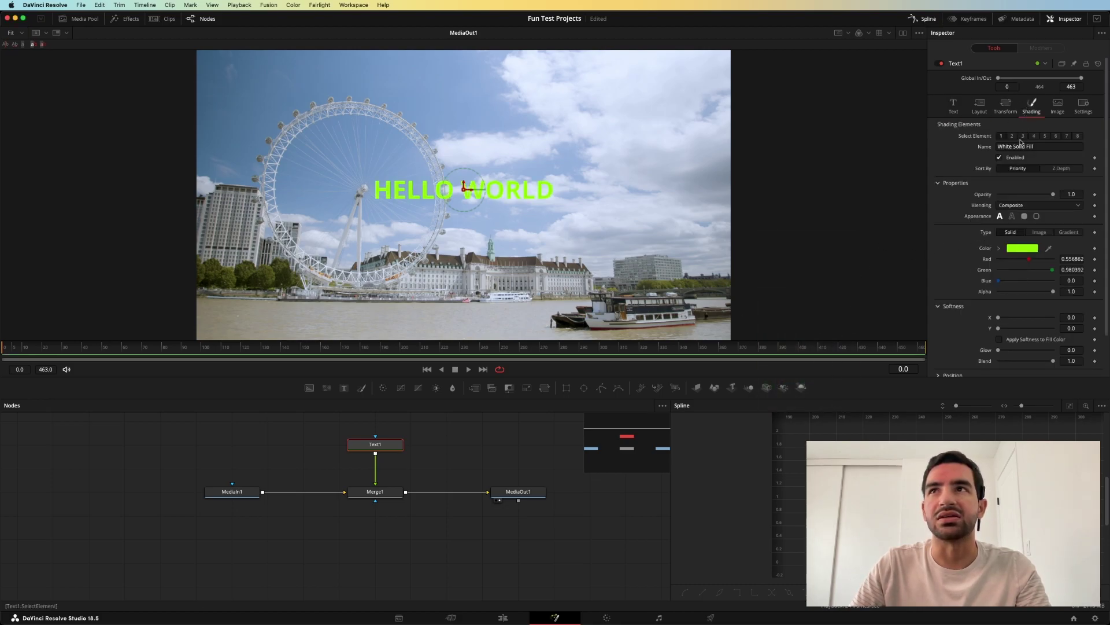
pyautogui.click(1022, 137)
pyautogui.click(1000, 158)
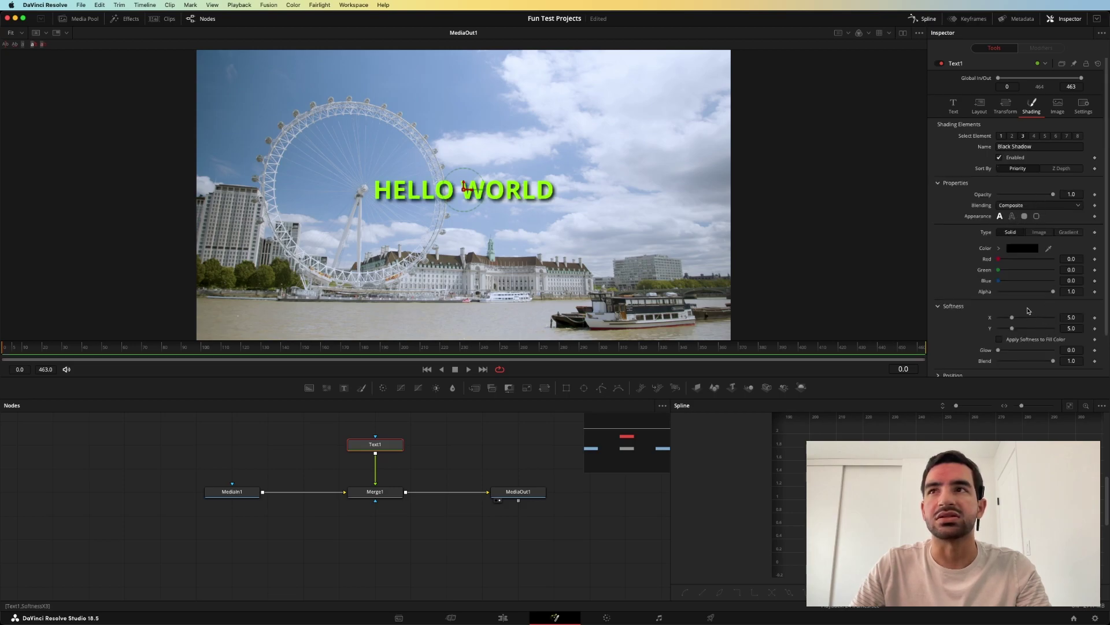
pyautogui.moveTo(1052, 292); pyautogui.dragTo(1042, 292)
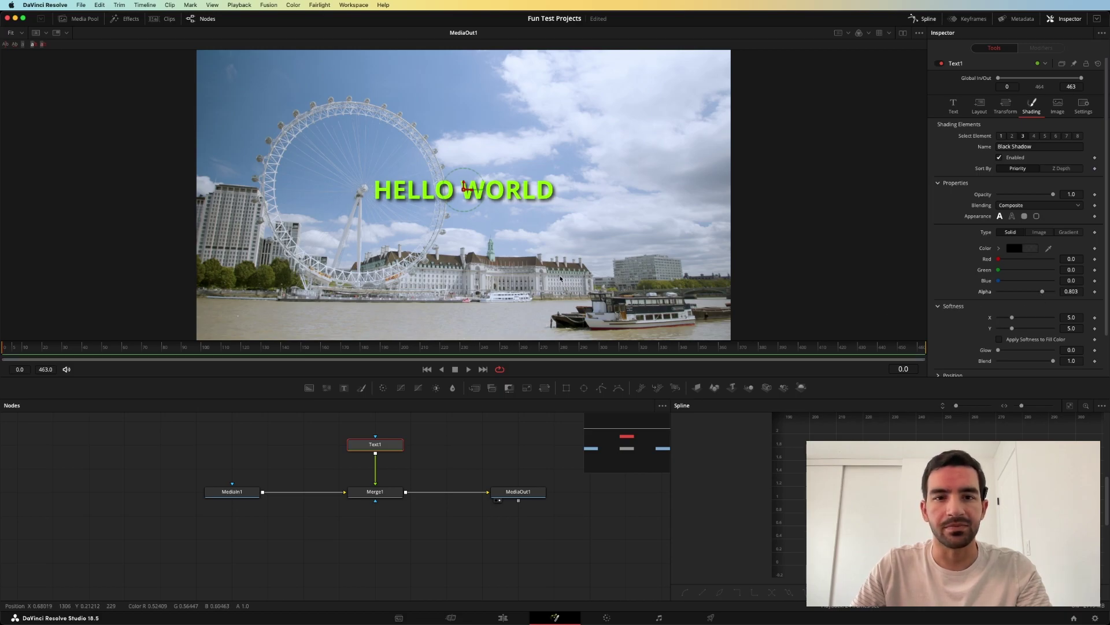
# - Set the layout type of the Text1 node to Path
pyautogui.click(979, 107)
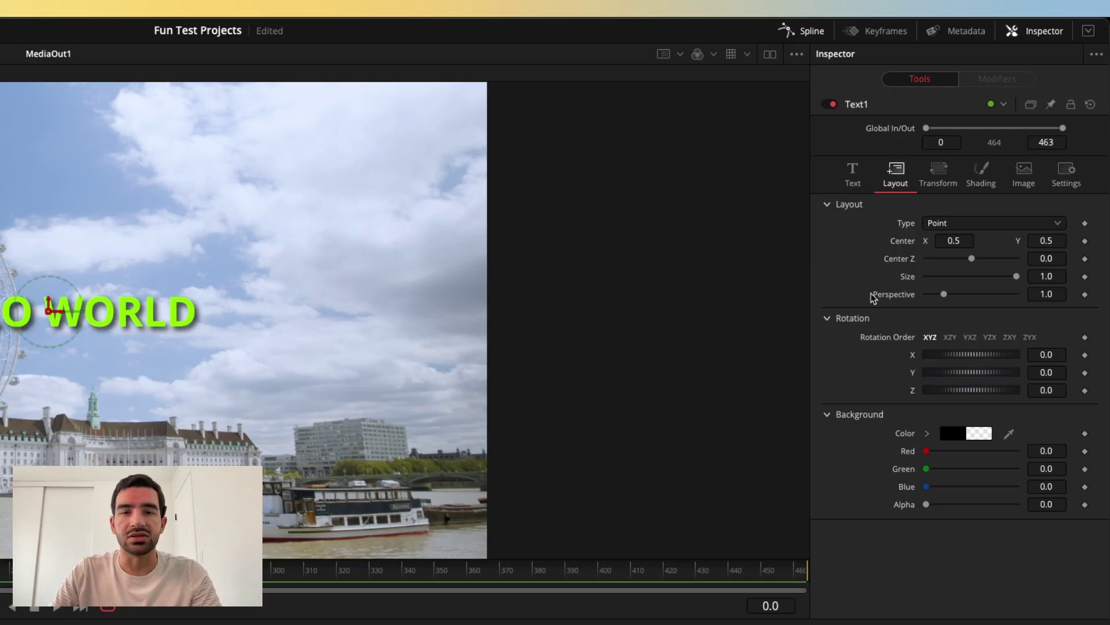
pyautogui.click(859, 181)
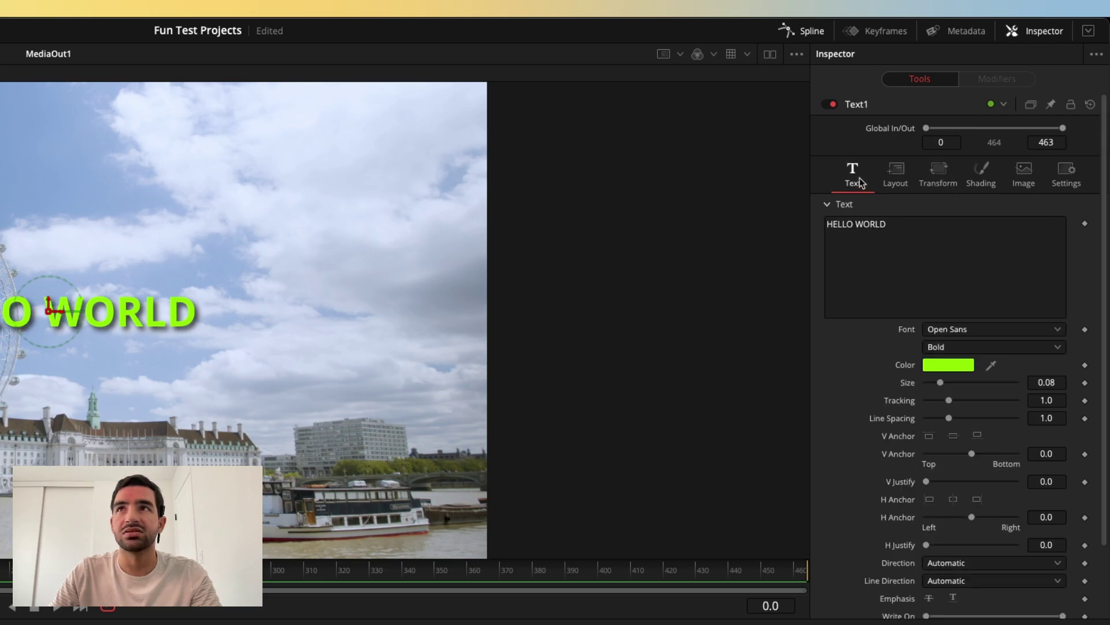
pyautogui.click(898, 174)
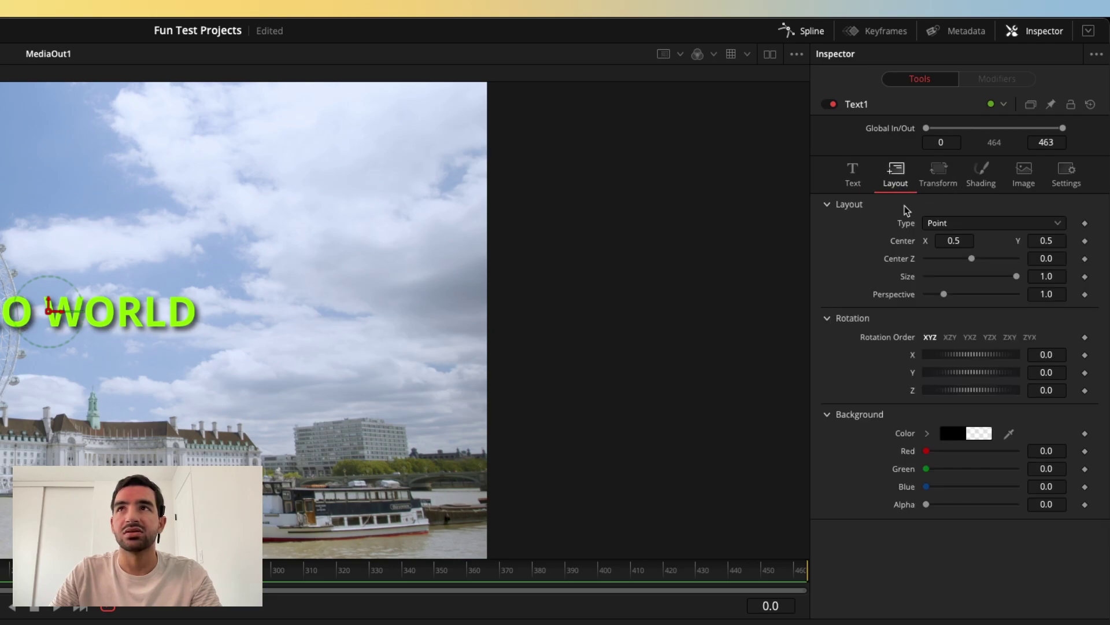
pyautogui.click(948, 223)
pyautogui.click(949, 287)
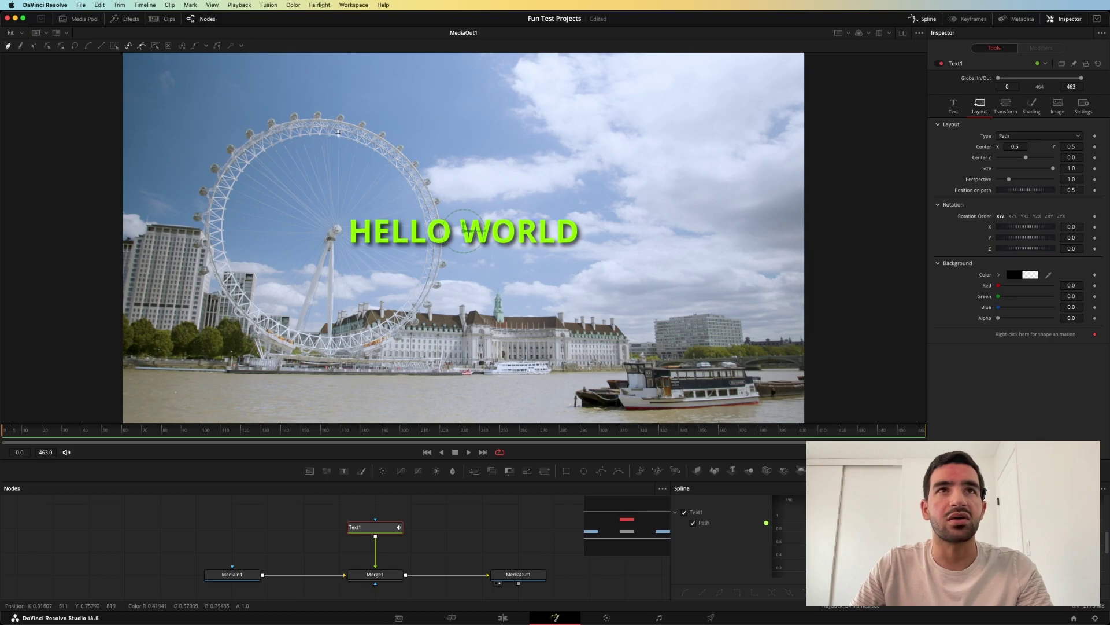
# - Draw a closed polyline path of straight segments around the inside of the Ferris wheel's rim for the HELLO WORLD text
pyautogui.click(330, 135)
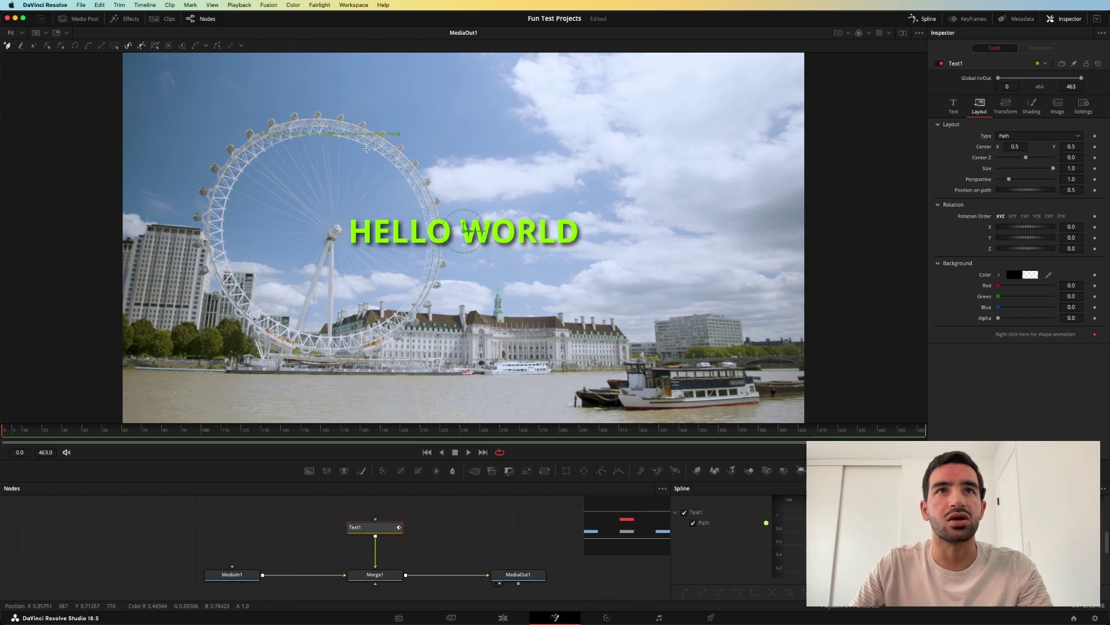
pyautogui.click(368, 148)
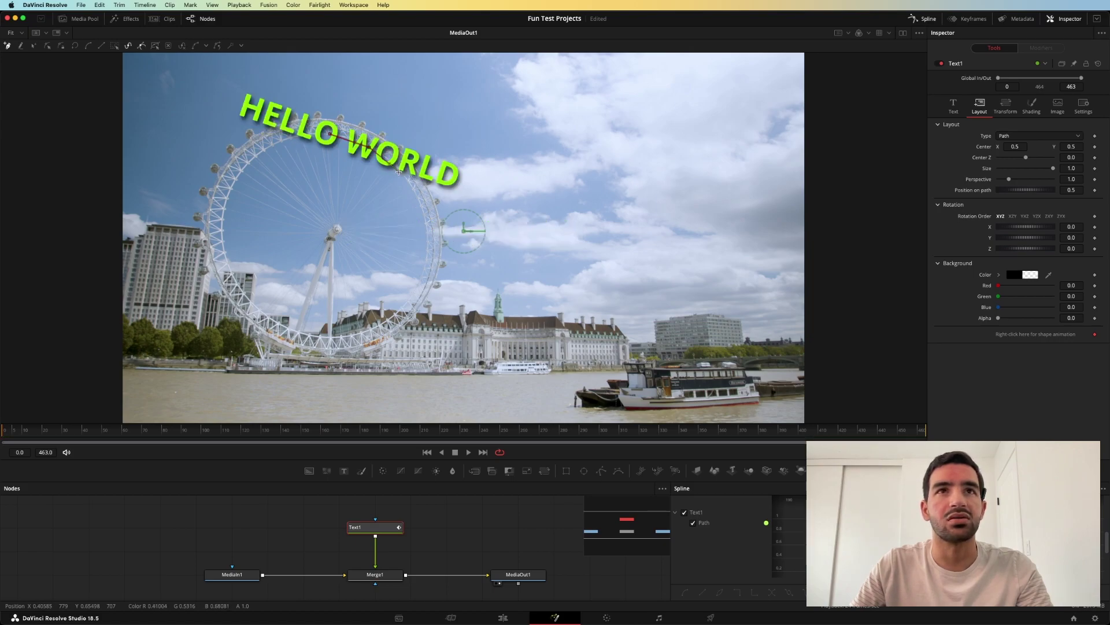
pyautogui.click(399, 172)
pyautogui.click(427, 228)
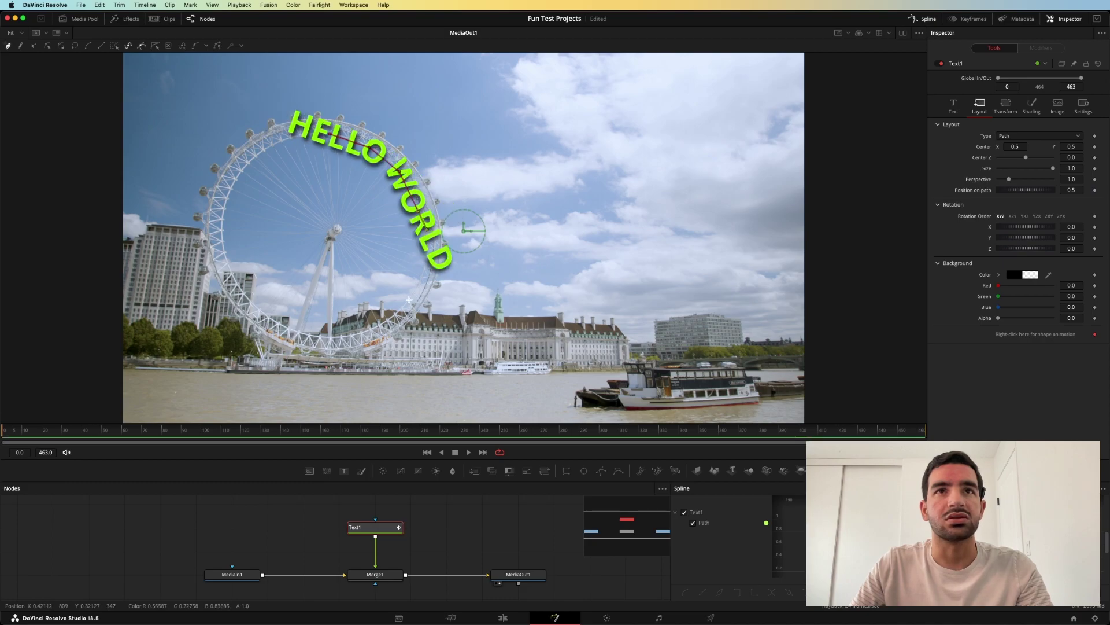
pyautogui.click(409, 299)
pyautogui.click(366, 330)
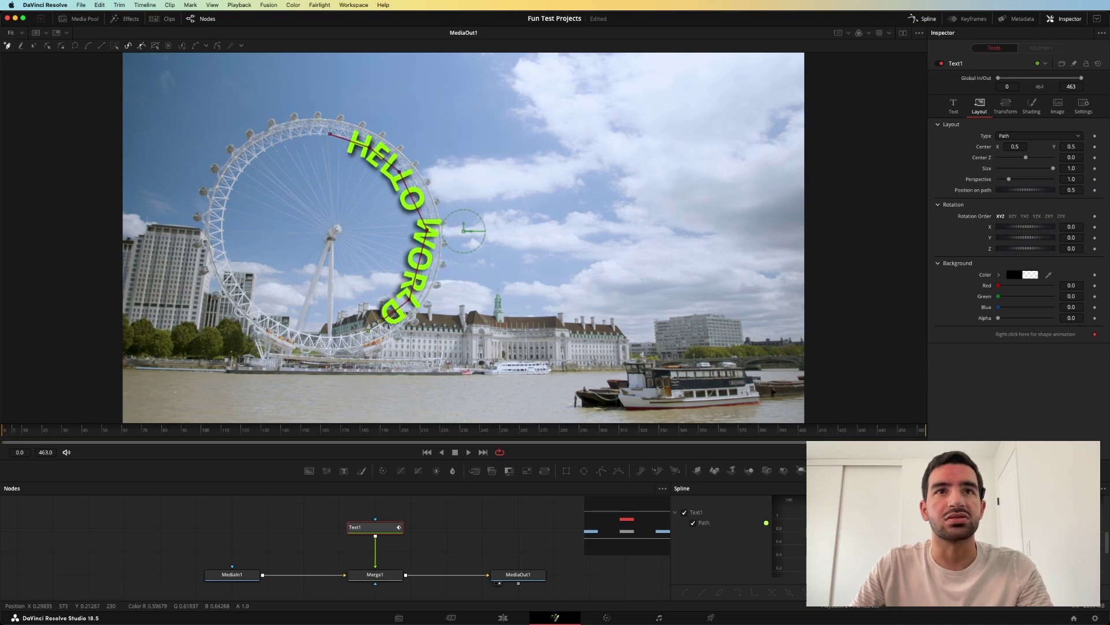
pyautogui.click(307, 333)
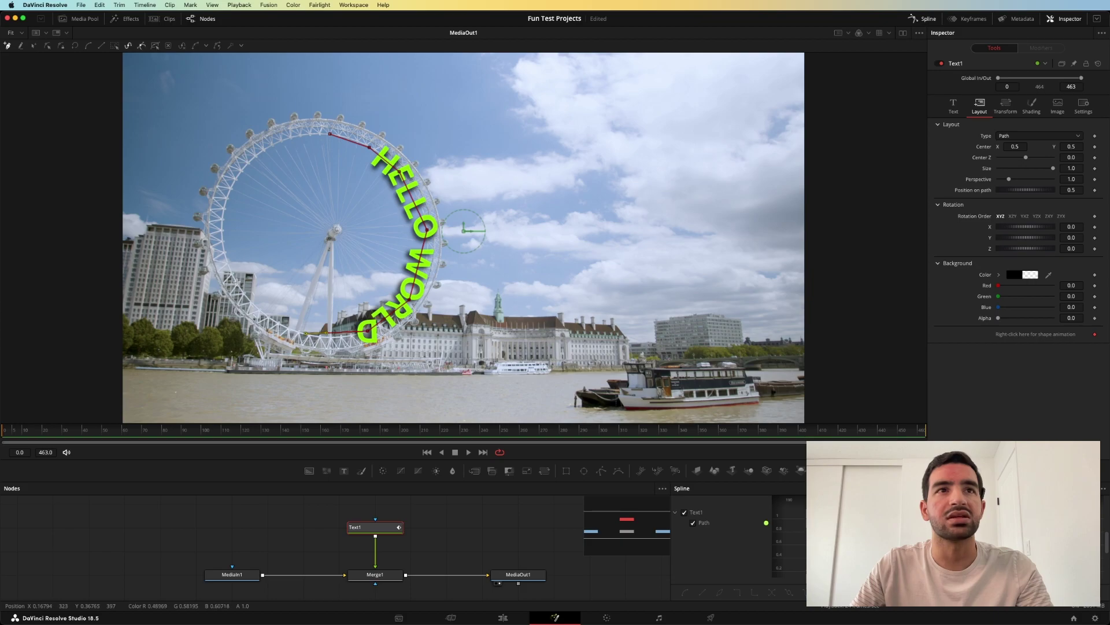
pyautogui.click(237, 281)
pyautogui.click(223, 222)
pyautogui.click(239, 183)
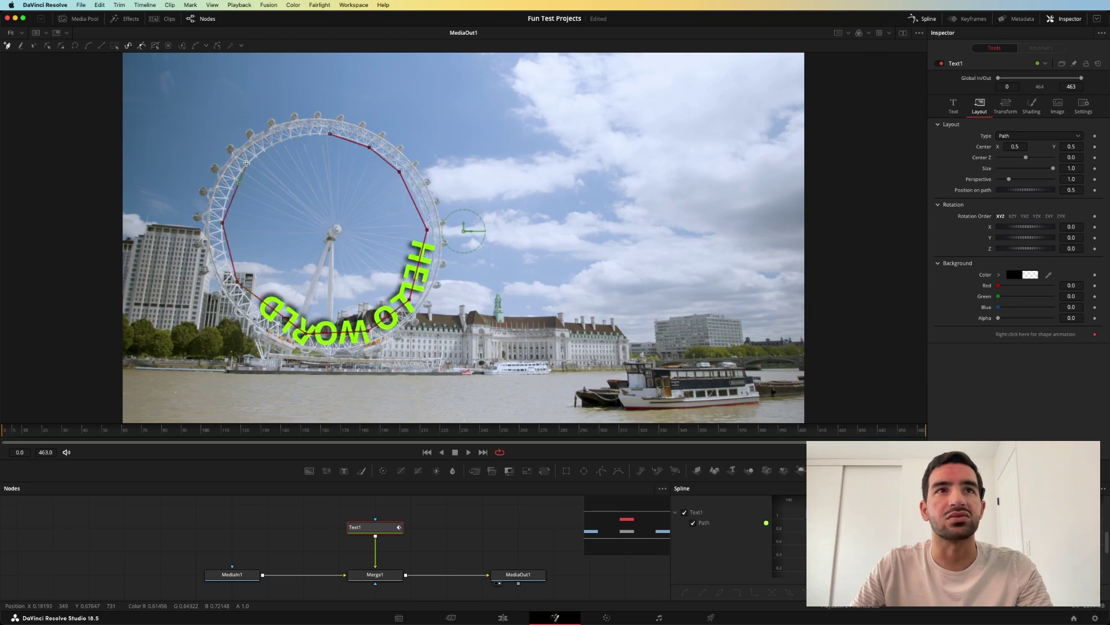
pyautogui.click(246, 163)
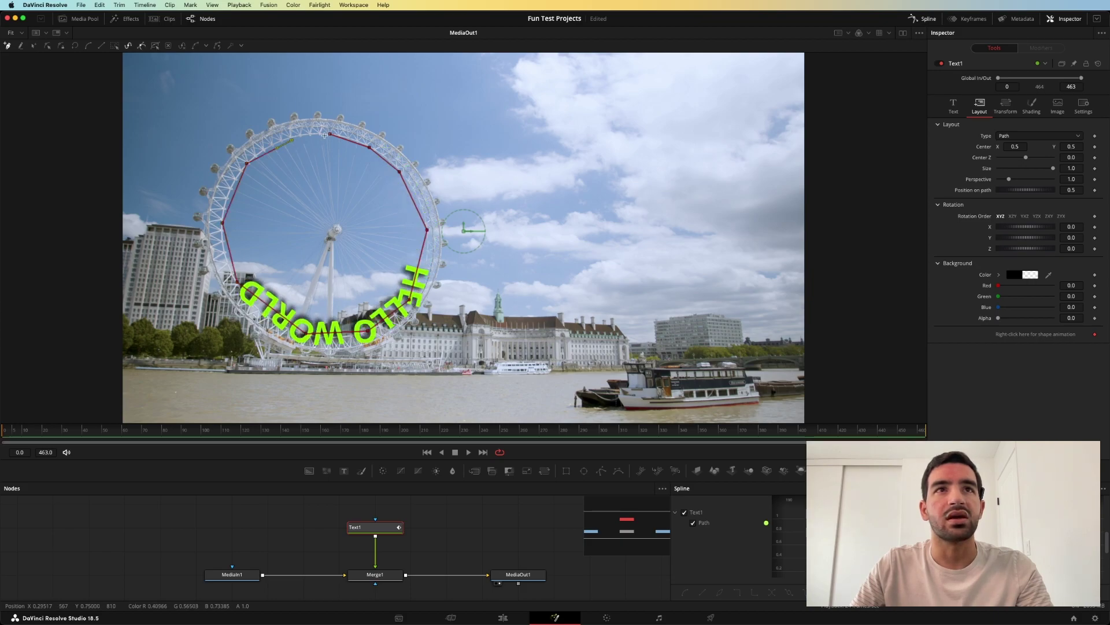
pyautogui.click(331, 135)
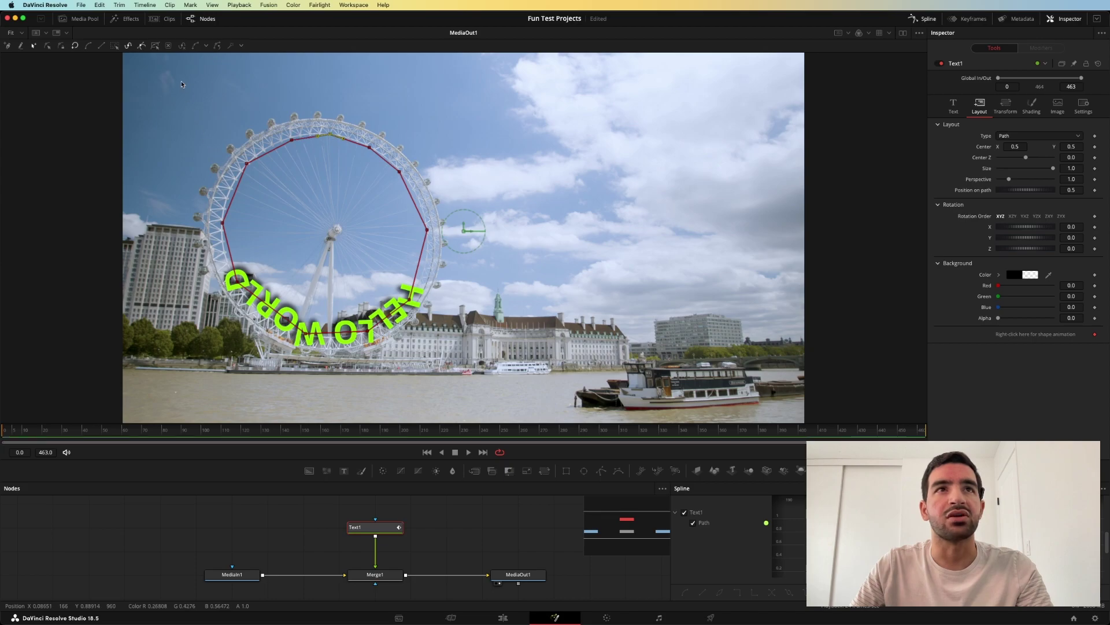
# - Smooth all points of the text path into a round curve and set the text's Position on path to 0.769
pyautogui.moveTo(181, 84); pyautogui.dragTo(509, 393)
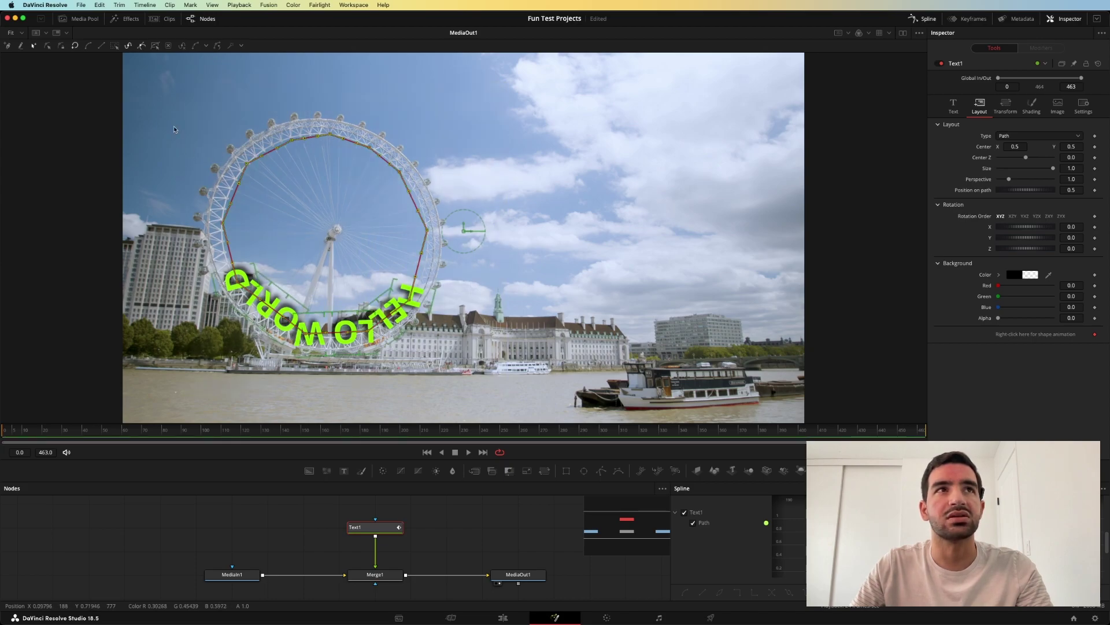
pyautogui.click(90, 46)
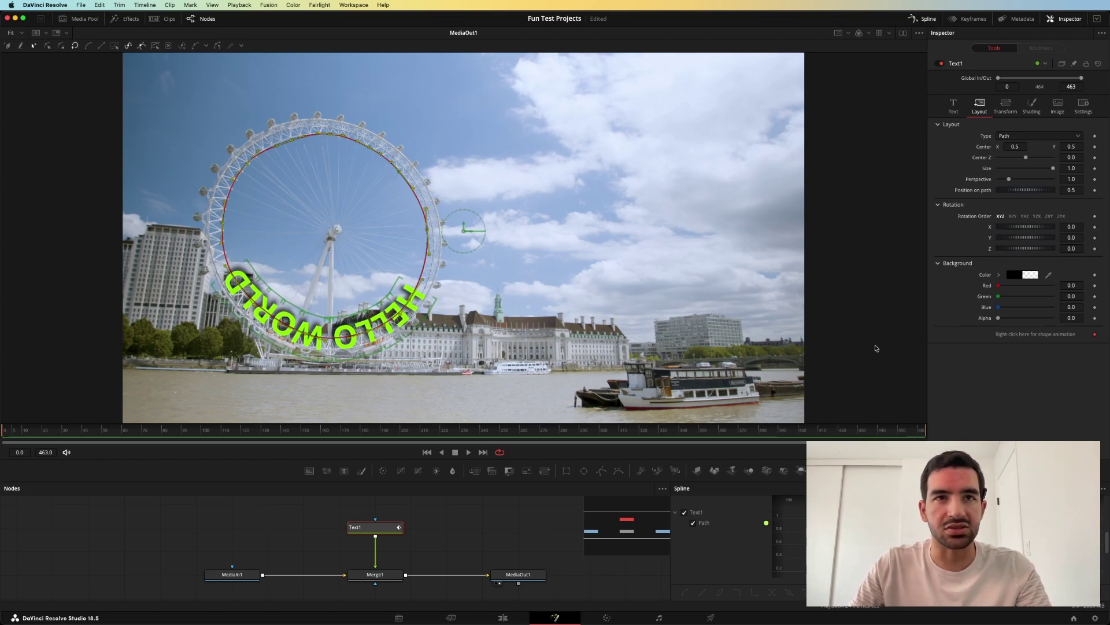
pyautogui.moveTo(1010, 188); pyautogui.dragTo(1015, 192)
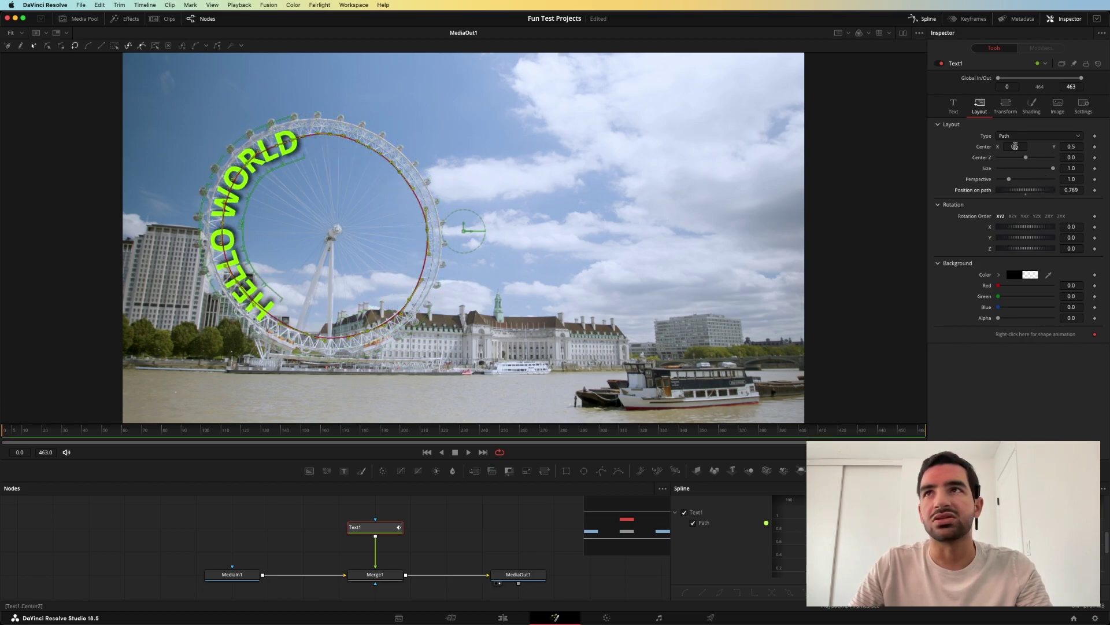
# - Set the text size to 0.0669 and shift its vertical anchor toward Bottom so the letters sit outside the path
pyautogui.click(953, 105)
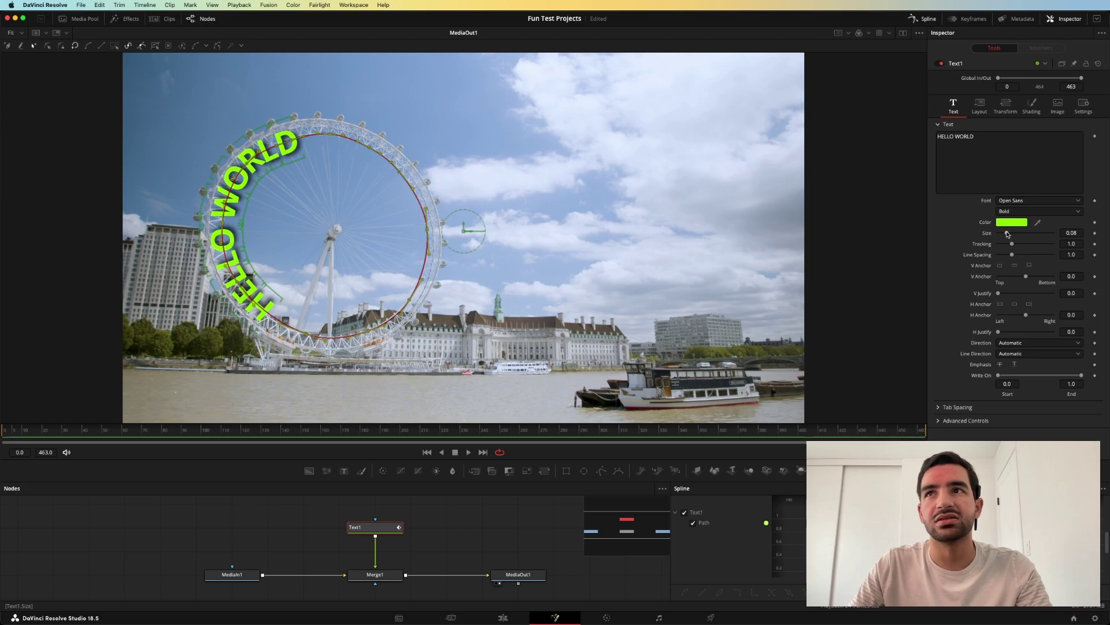
pyautogui.moveTo(1007, 234); pyautogui.dragTo(1006, 234)
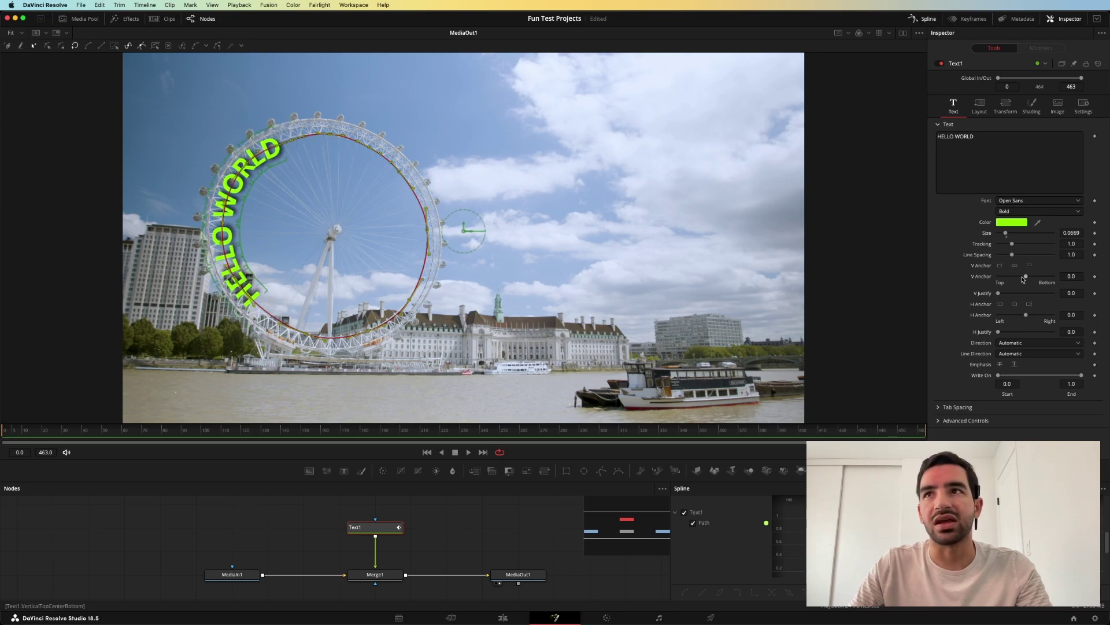
pyautogui.moveTo(1024, 278); pyautogui.dragTo(1108, 279)
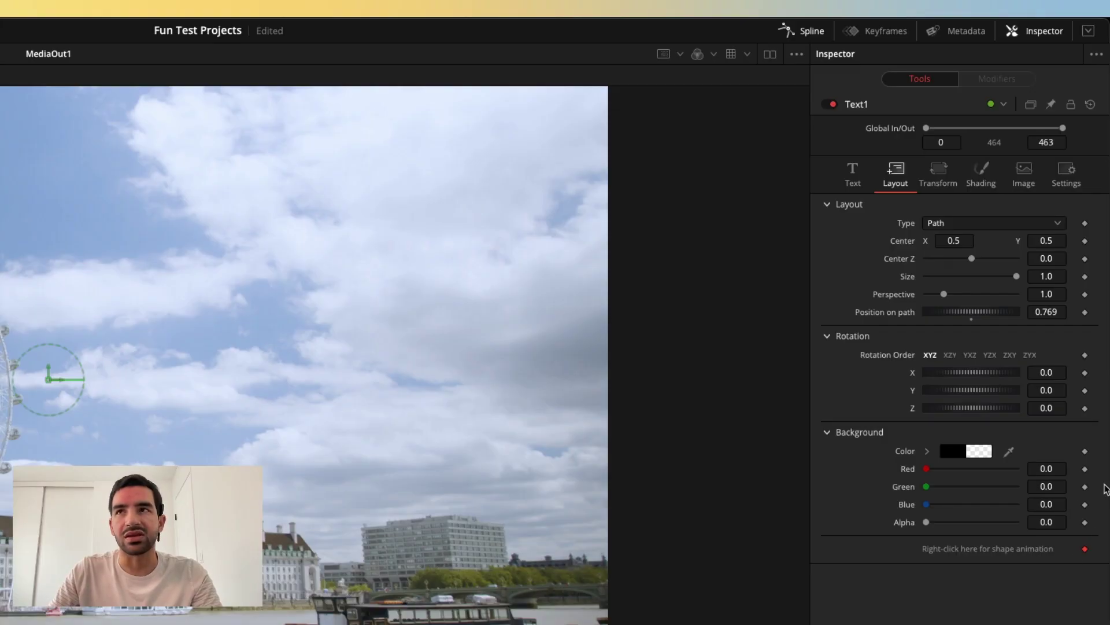
# - Add a keyframe for the Position on path of the HELLO WORLD text at frame 0
pyautogui.click(1085, 313)
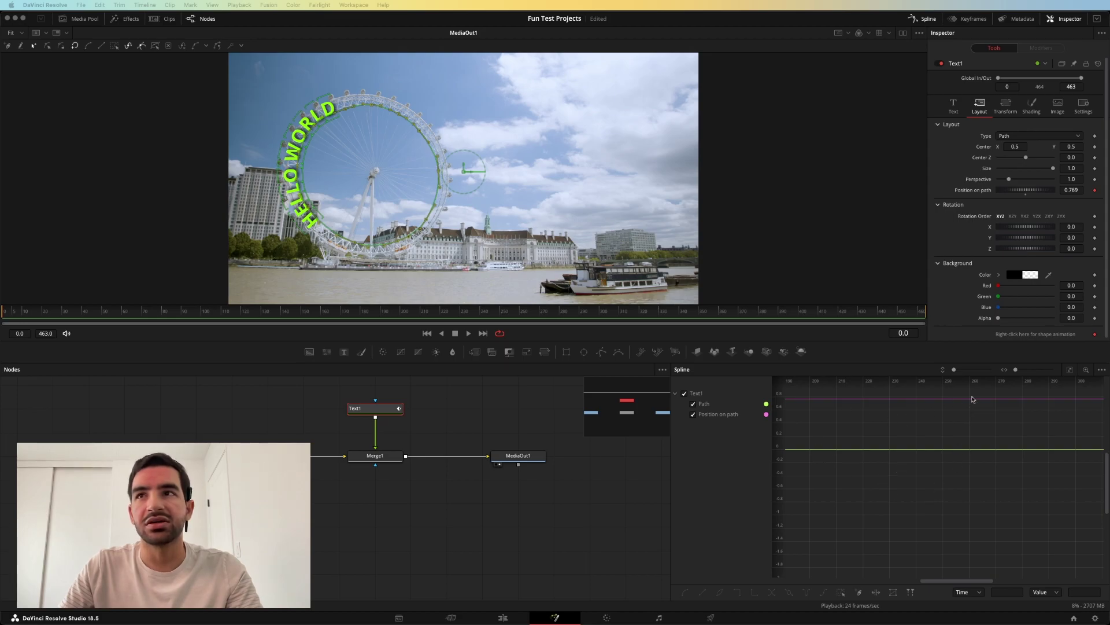
pyautogui.click(1072, 372)
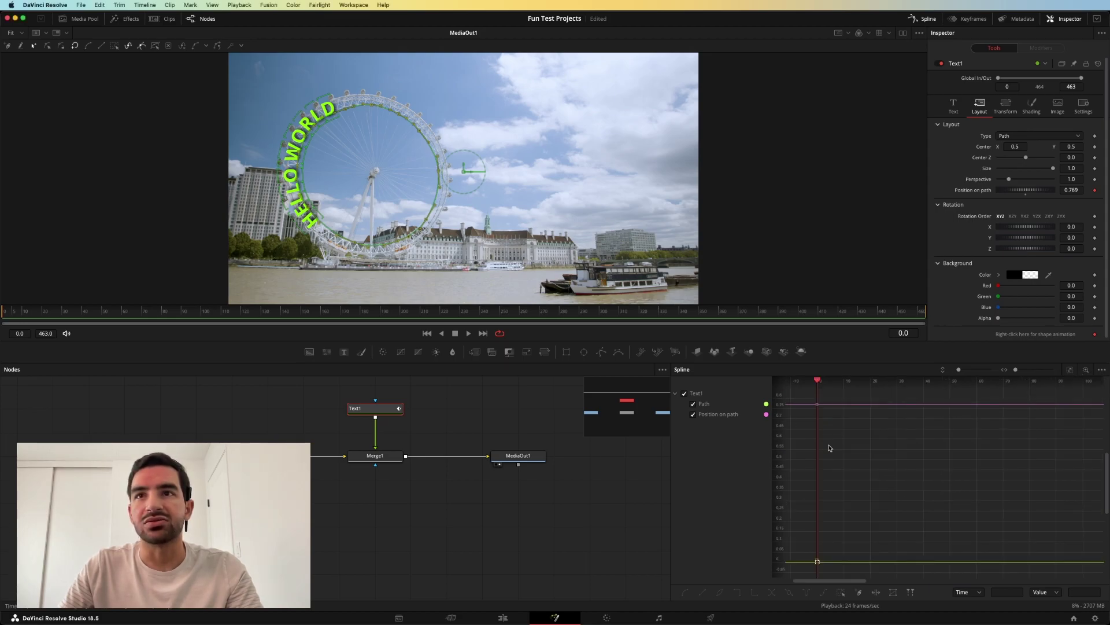
pyautogui.scroll(1, 828, 432)
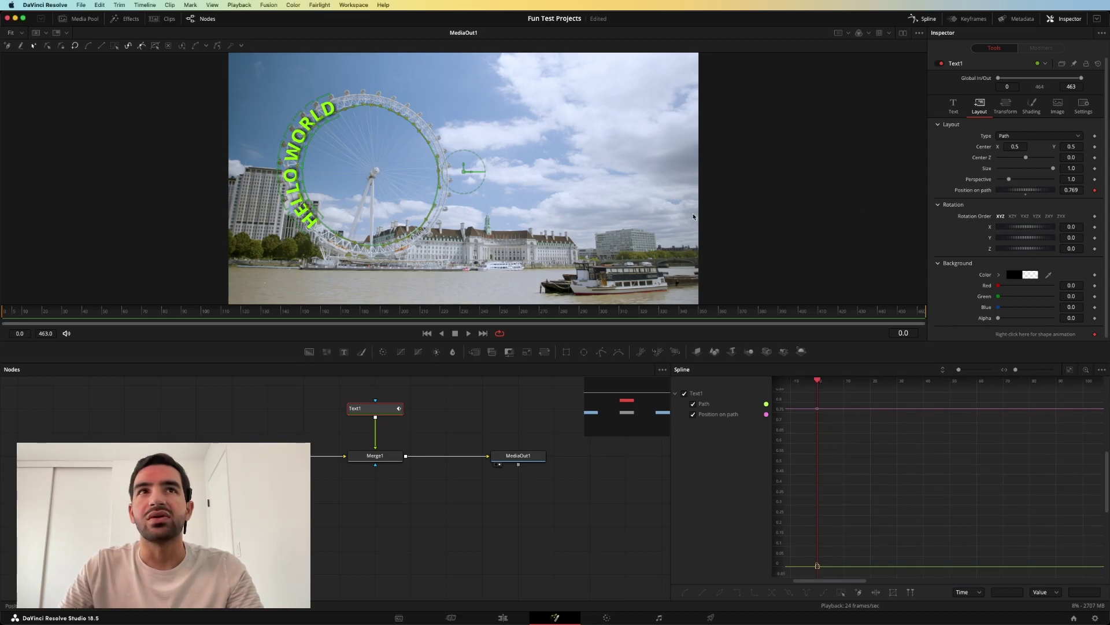
# - Set the text's Position on path to 1.841 at frame 170 to animate it around the wheel
pyautogui.moveTo(1017, 190); pyautogui.dragTo(1029, 190)
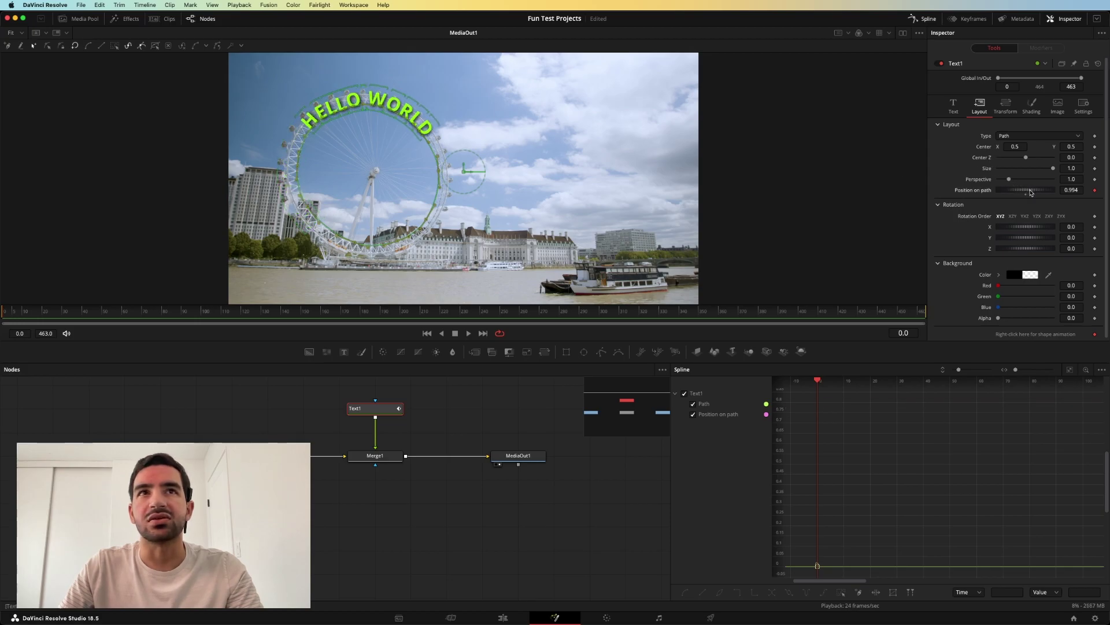
pyautogui.press('super+z')
pyautogui.moveTo(44, 313); pyautogui.dragTo(354, 320)
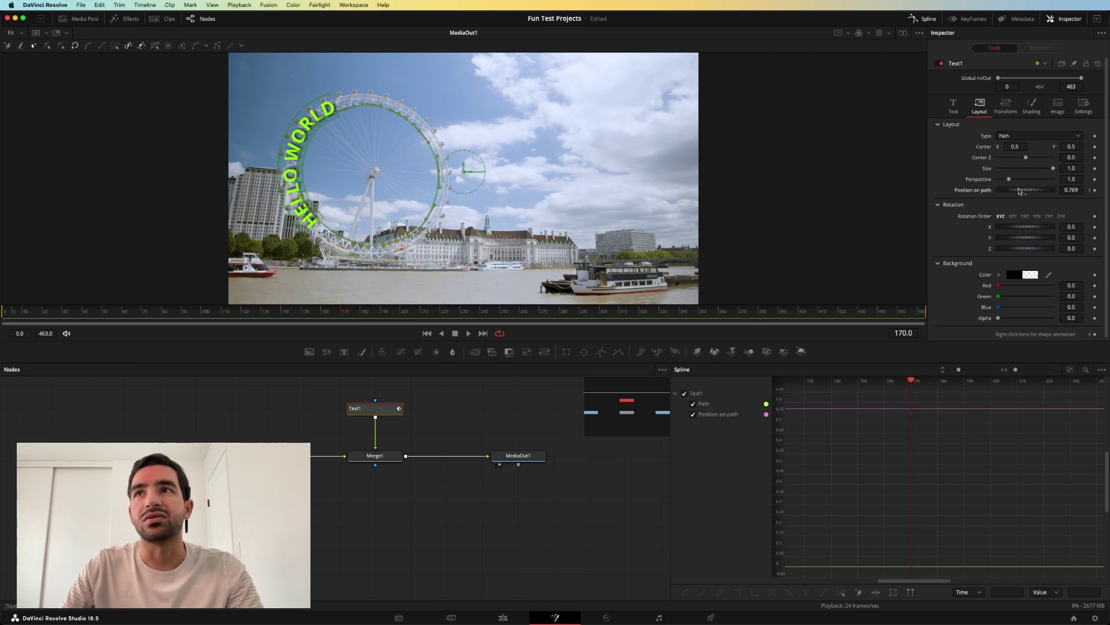
pyautogui.moveTo(1020, 191); pyautogui.dragTo(1084, 198)
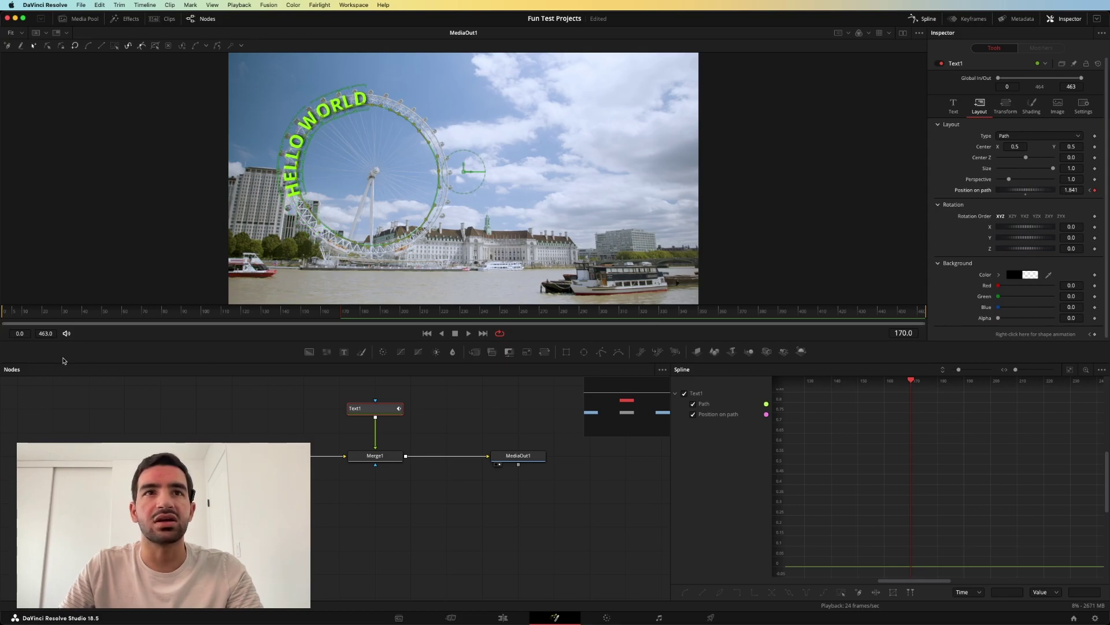
# - Play the composition from frame 0 to review the text's motion around the wheel
pyautogui.moveTo(74, 320); pyautogui.dragTo(3, 322)
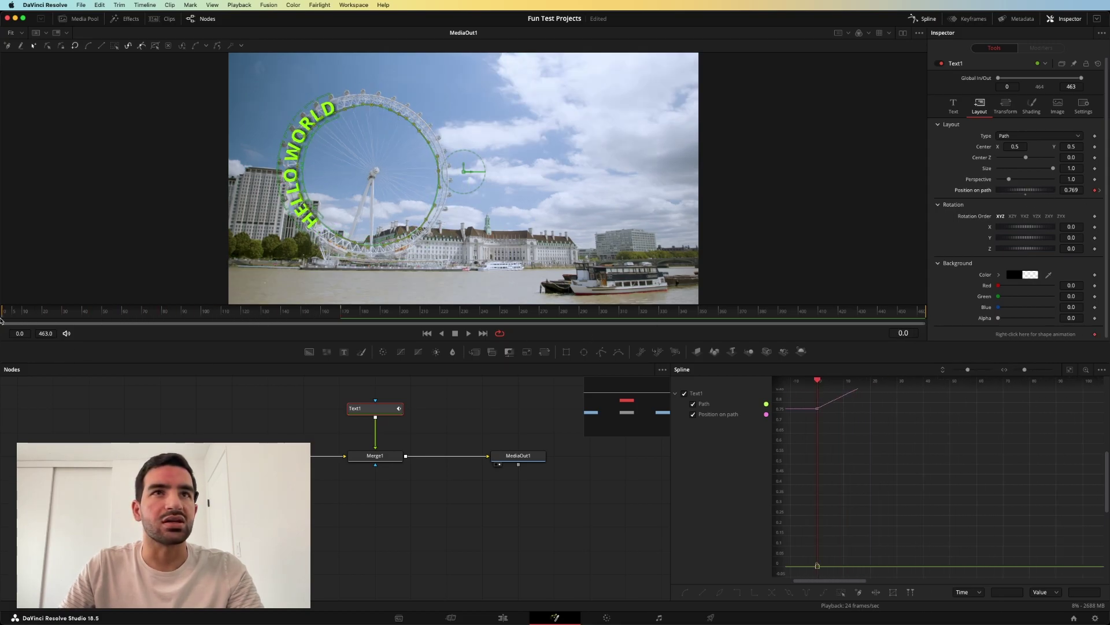
pyautogui.press('space')
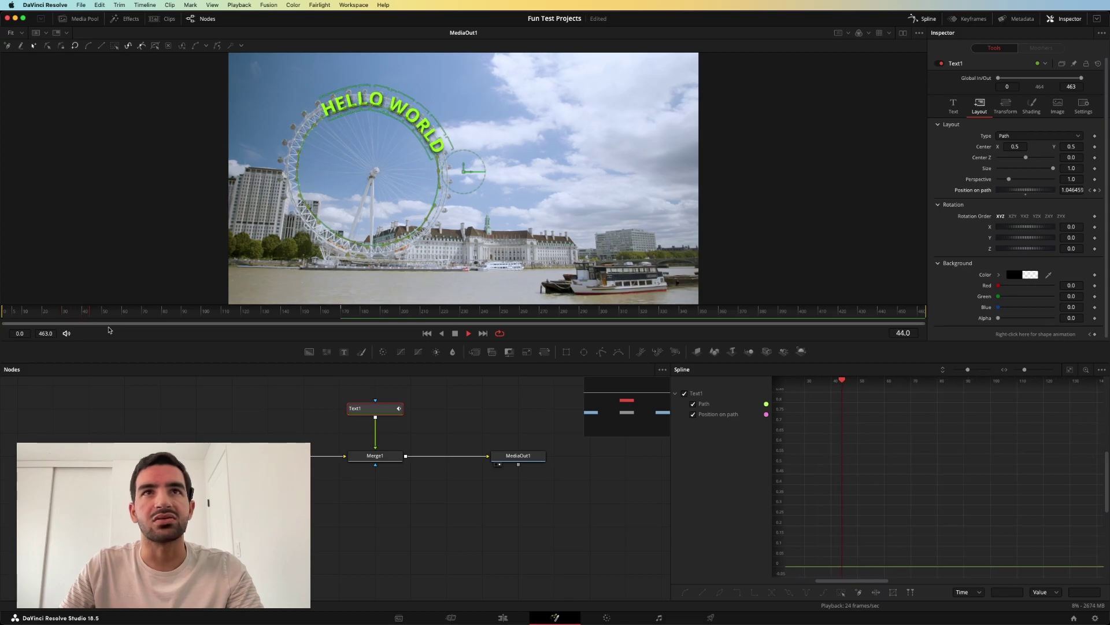